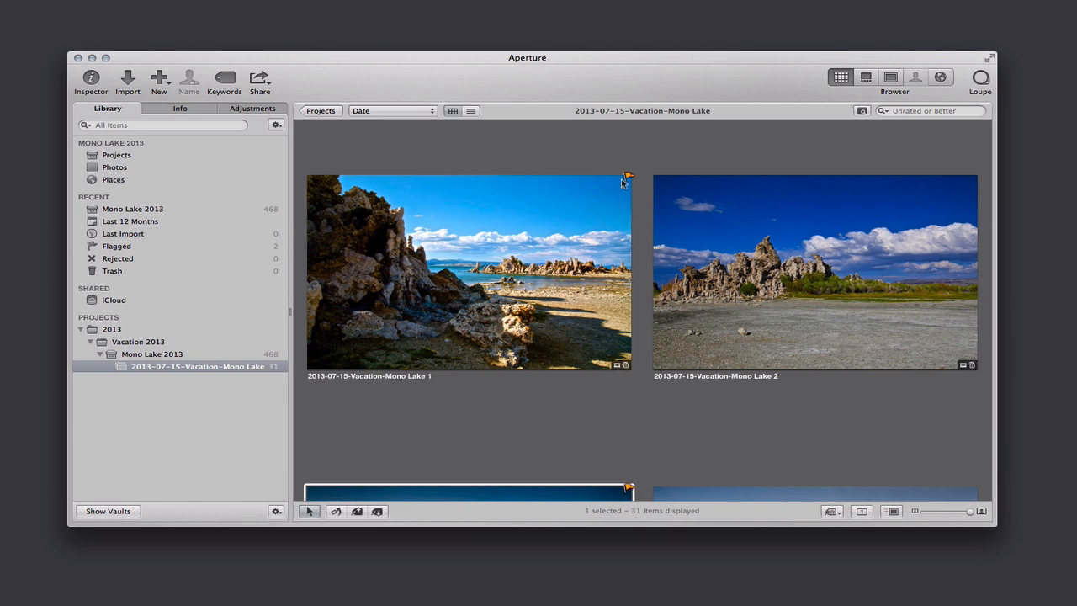
# Step: Look through the photos in the 2013-07-15-Vacation-Mono Lake album
pyautogui.scroll(-5, 611, 361)
pyautogui.scroll(-5, 610, 364)
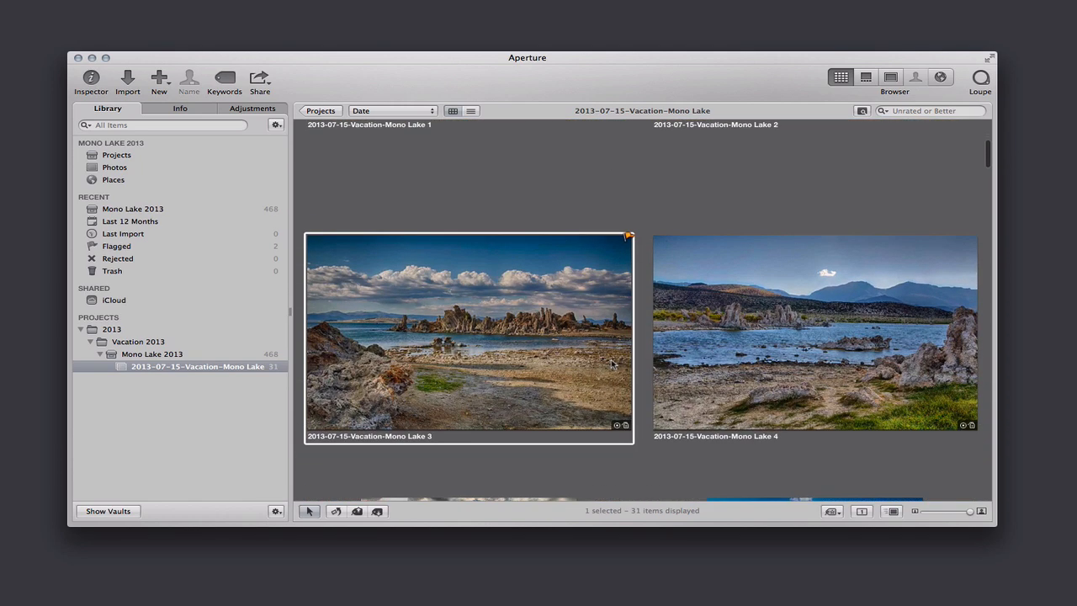
pyautogui.scroll(-3, 611, 364)
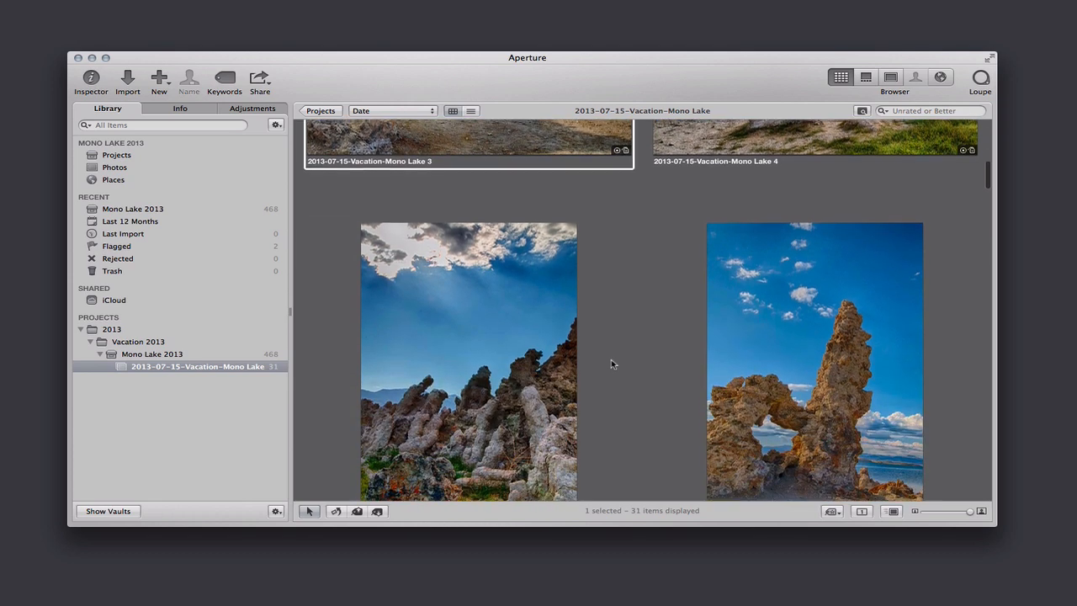
pyautogui.scroll(10, 611, 363)
pyautogui.scroll(2, 611, 363)
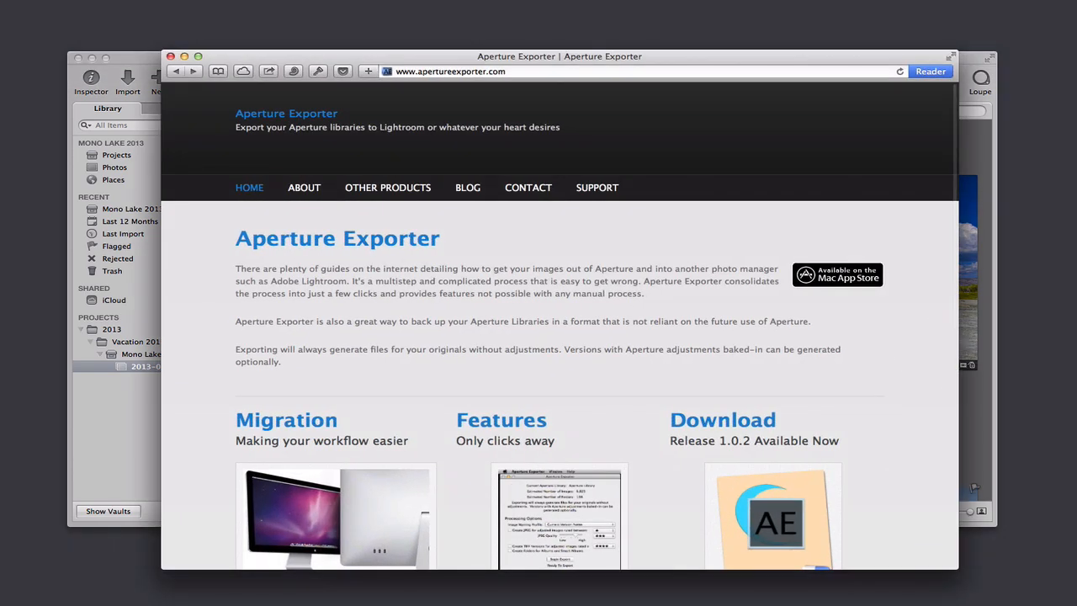
# Step: Review the Aperture Exporter website's description, features and download options, and view the Exporter For Aperture page in the App Store
pyautogui.scroll(-5, 371, 279)
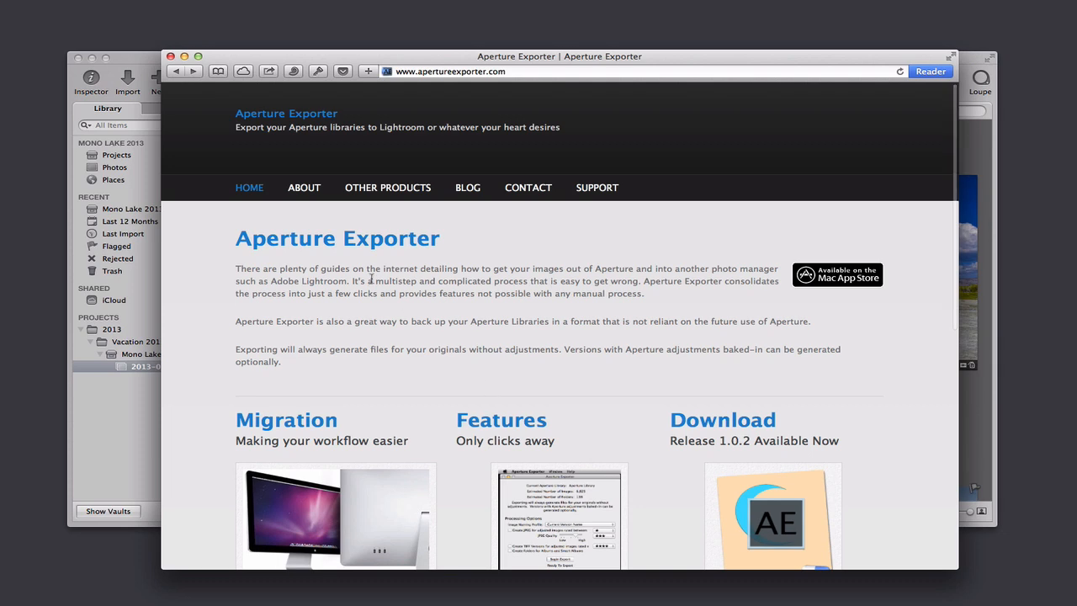
pyautogui.scroll(-6, 371, 279)
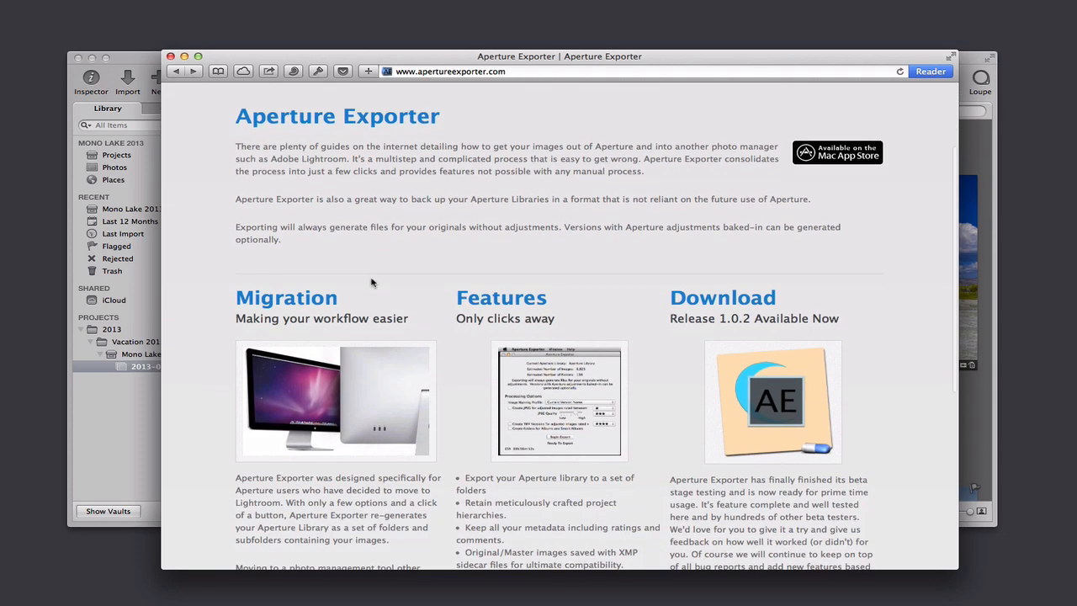
pyautogui.scroll(-3, 371, 283)
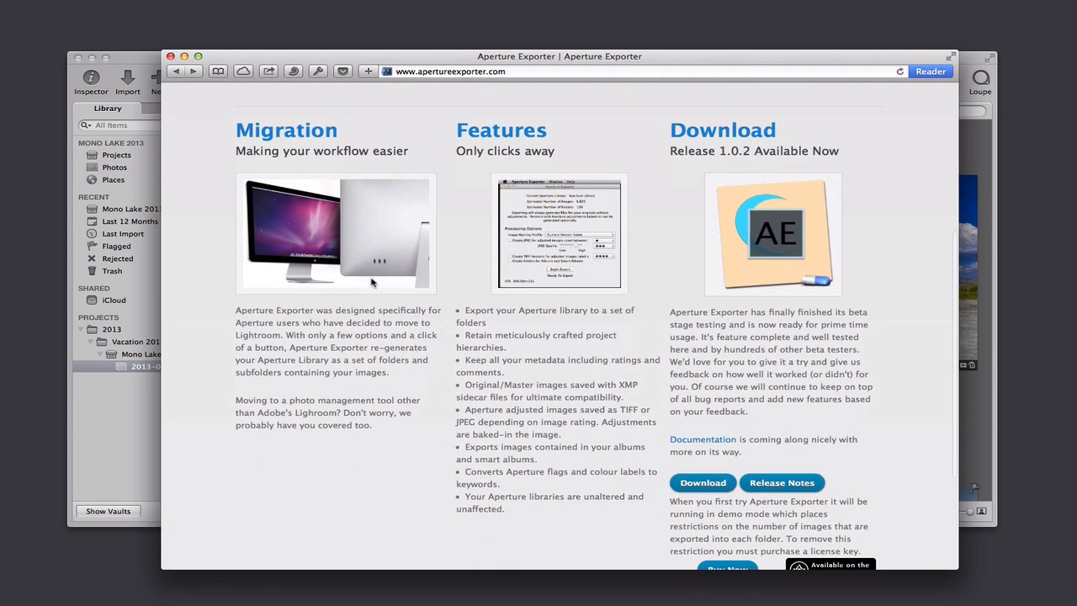
pyautogui.scroll(-4, 371, 282)
pyautogui.scroll(-3, 371, 282)
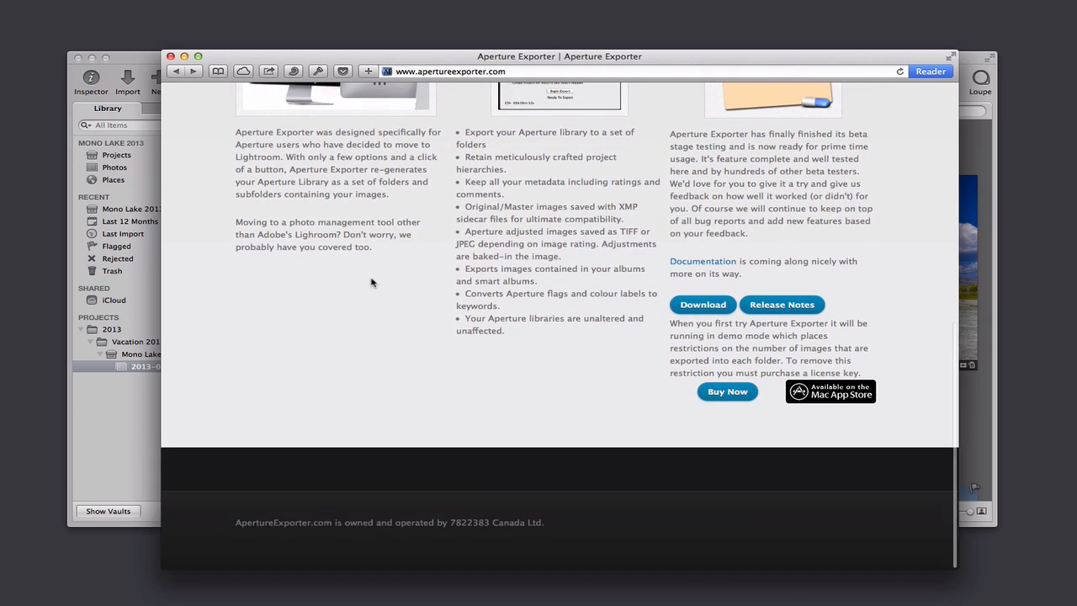
pyautogui.scroll(8, 371, 282)
pyautogui.scroll(8, 371, 283)
pyautogui.scroll(-7, 371, 283)
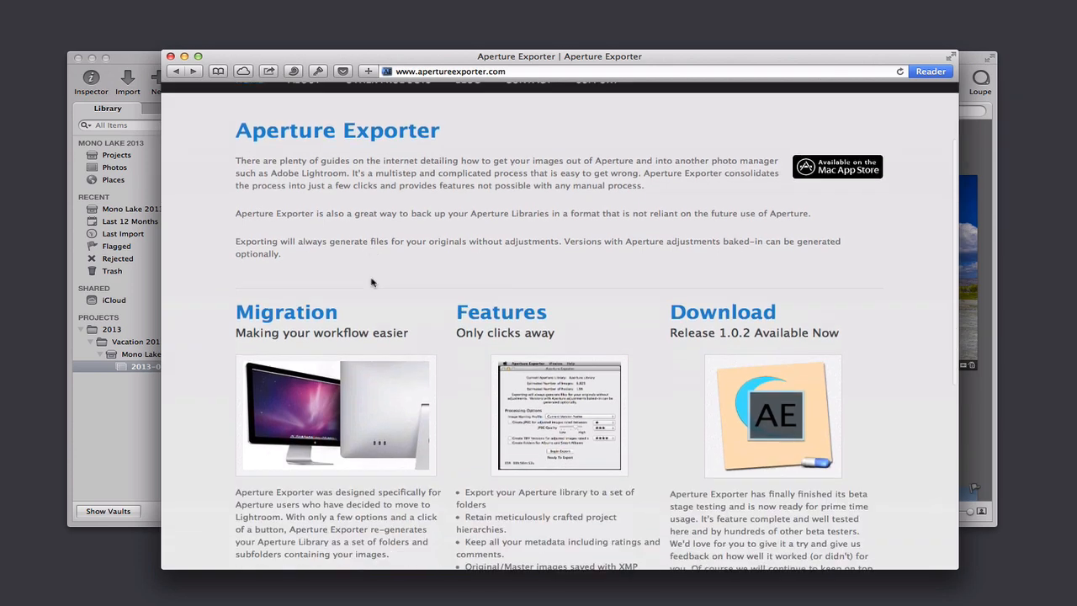
pyautogui.scroll(-5, 371, 283)
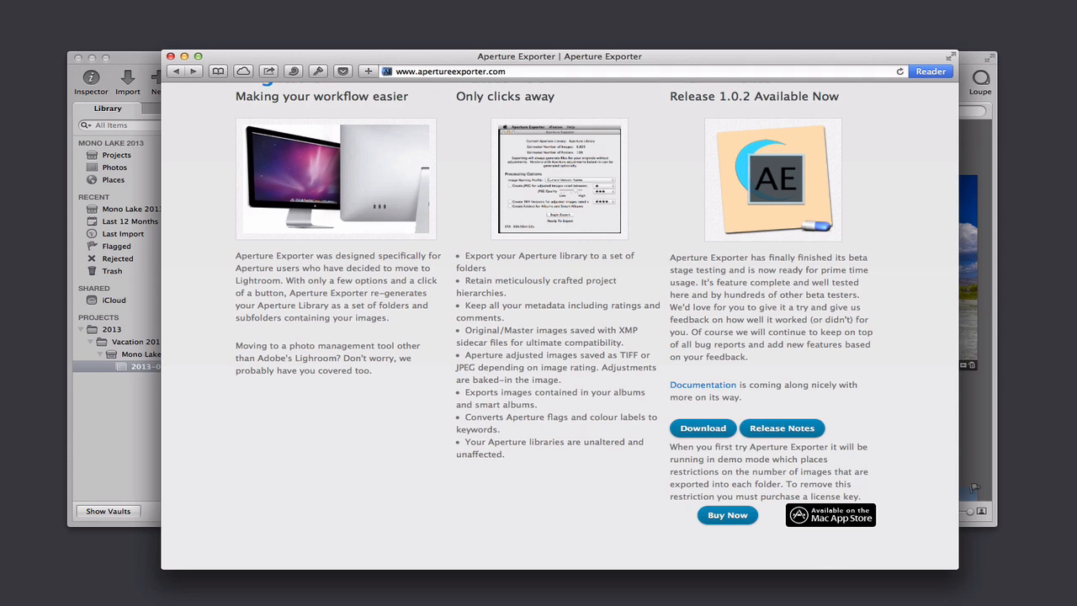
pyautogui.click(720, 603)
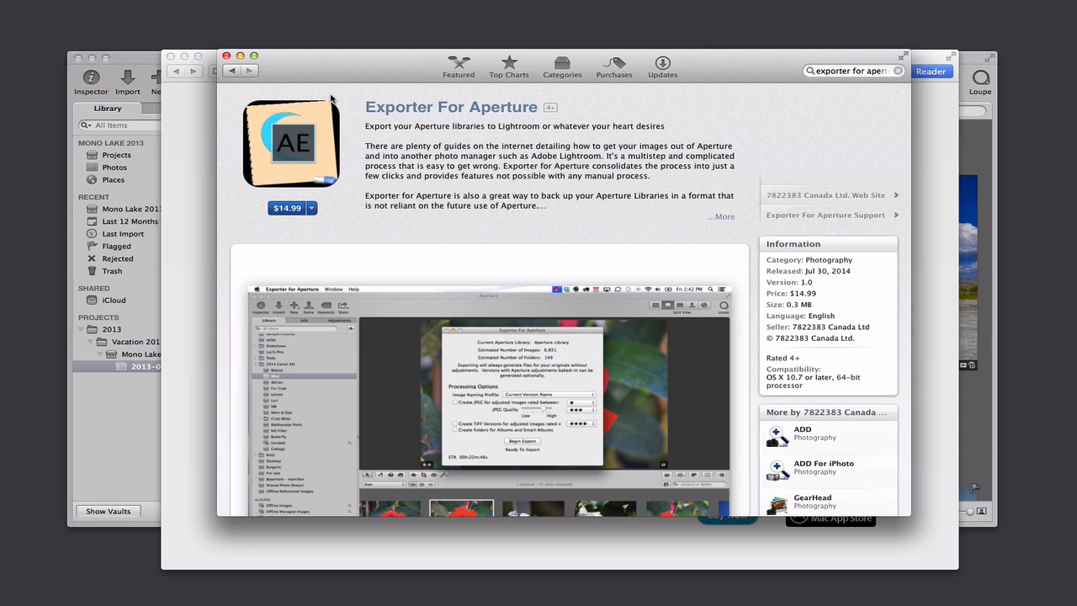
pyautogui.click(241, 56)
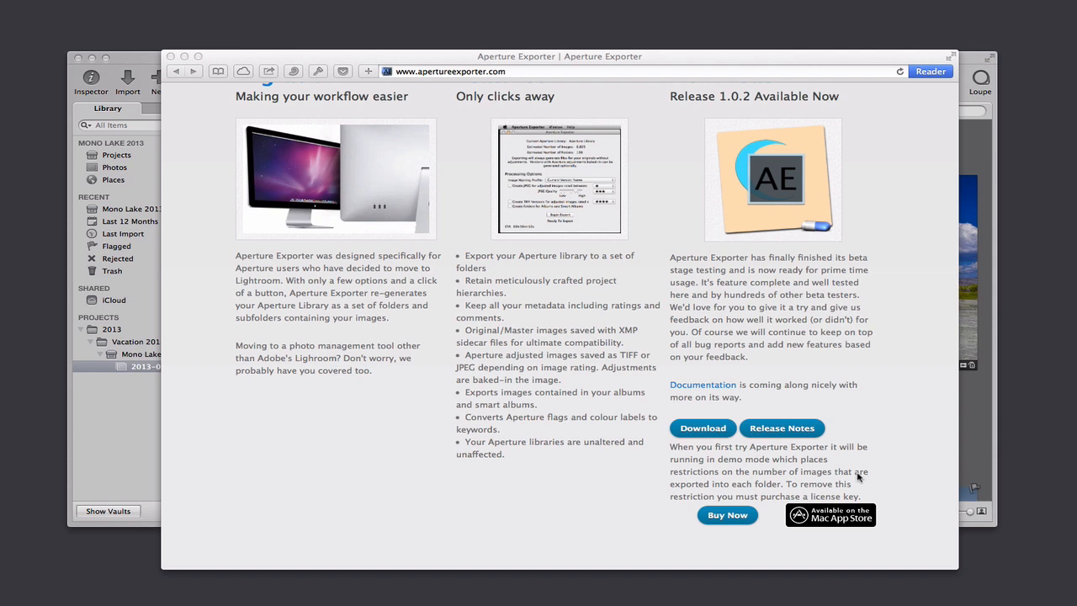
# Step: Download Aperture Exporter from its website and reveal Aperture Exporter.zip in Finder
pyautogui.click(703, 431)
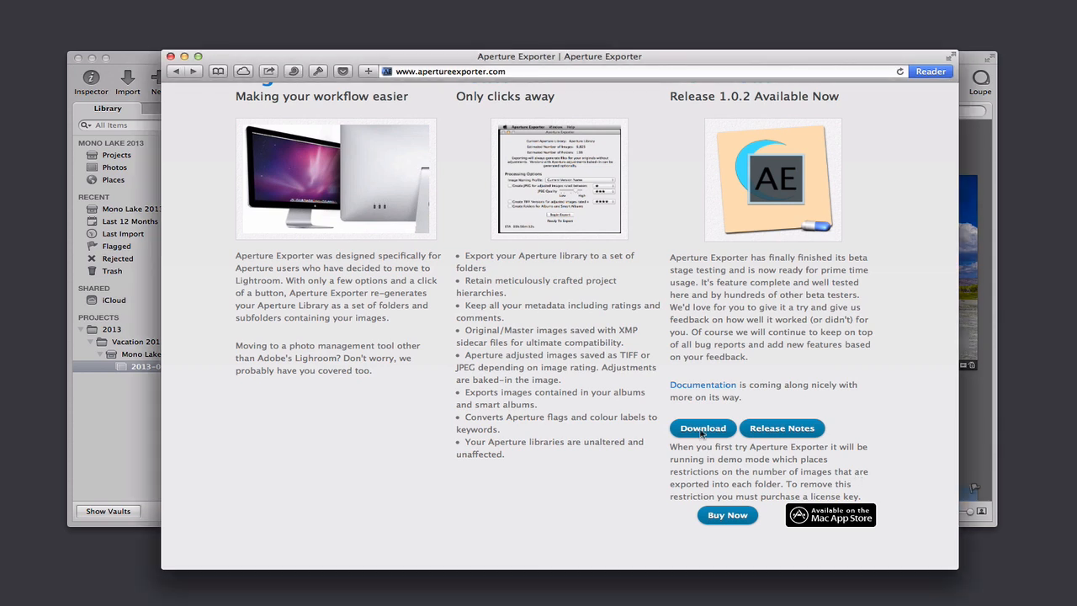
pyautogui.click(703, 430)
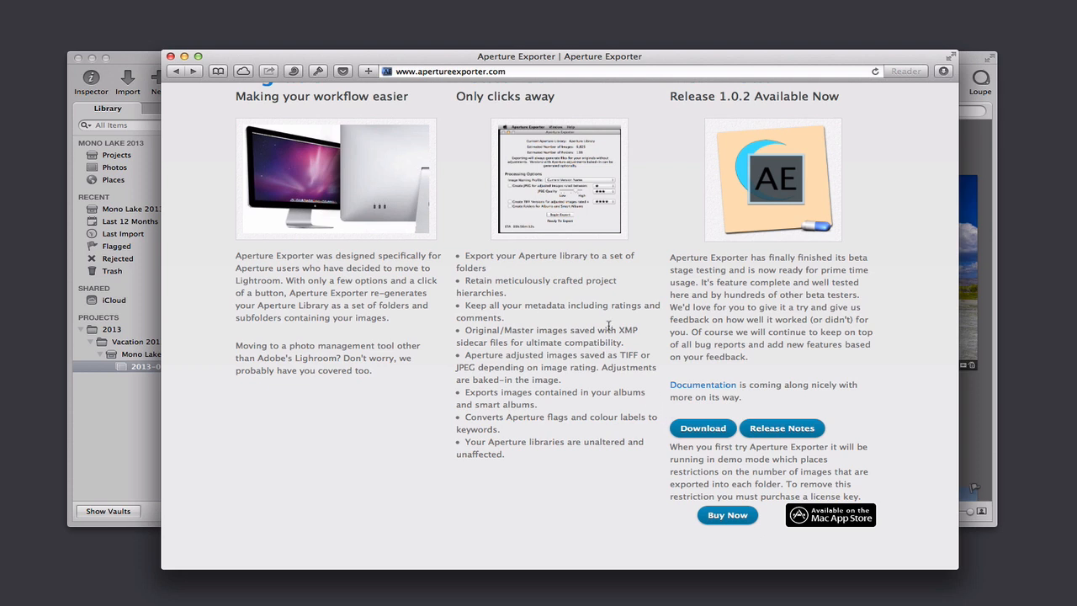
pyautogui.click(944, 72)
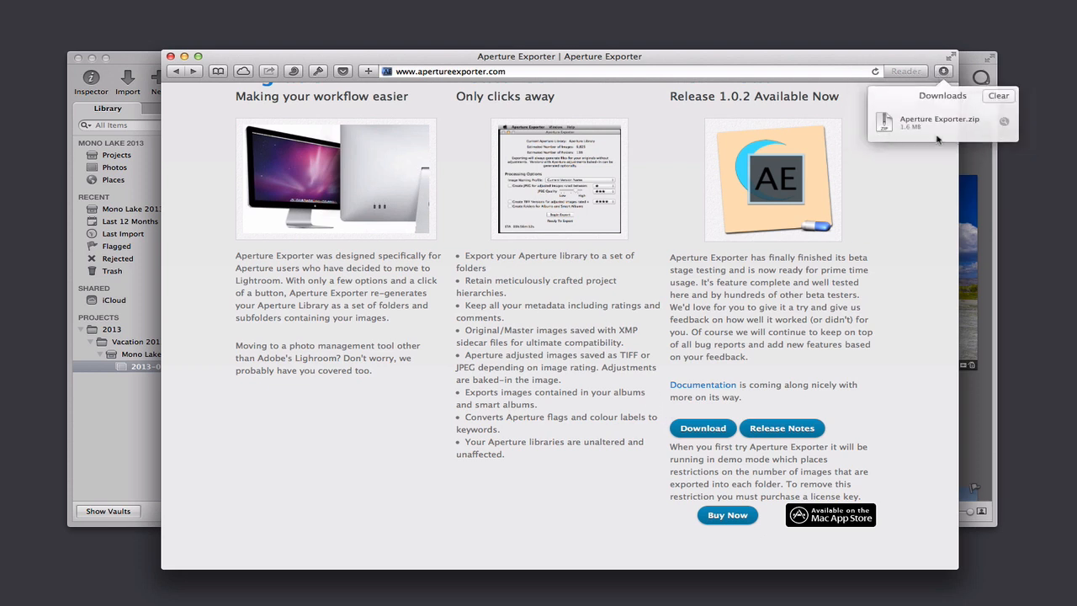
pyautogui.click(1004, 121)
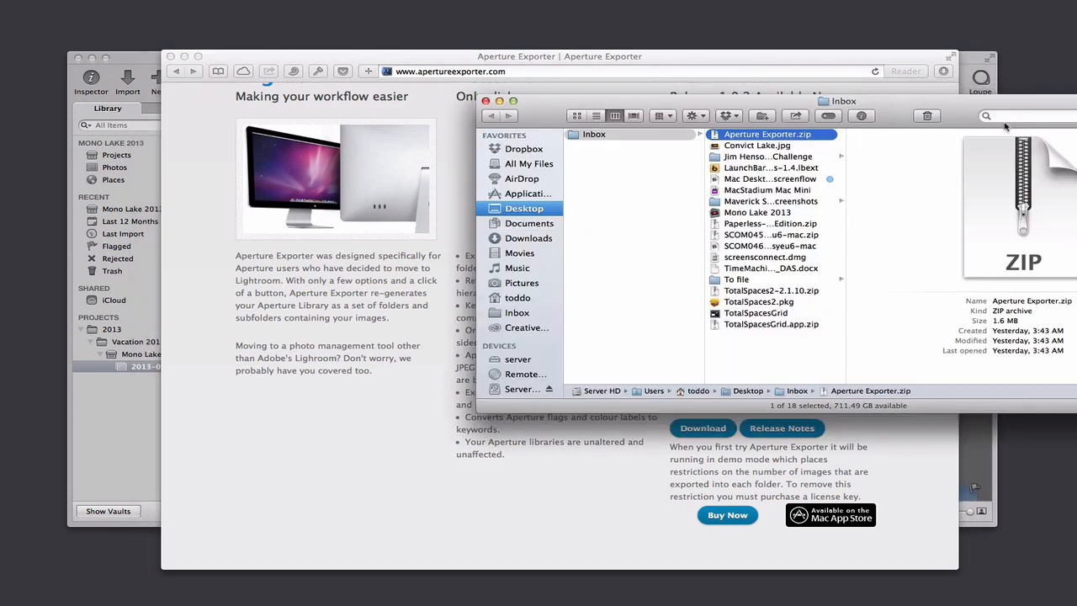
# Step: Minimize the browser window, unpack Aperture Exporter.zip and move the extracted application into the Applications folder
pyautogui.moveTo(613, 112); pyautogui.dragTo(337, 157)
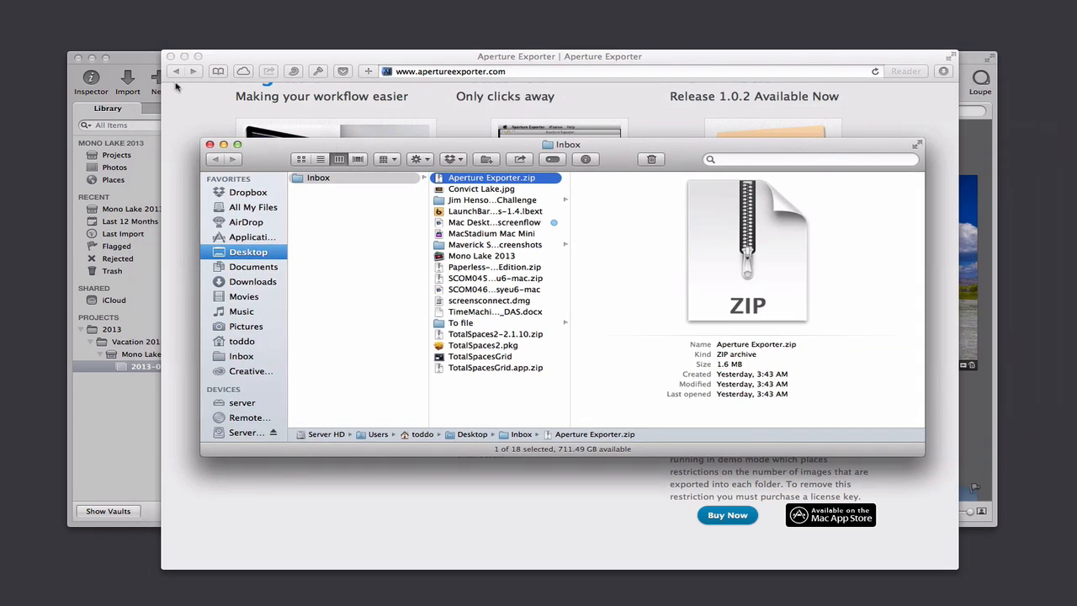
pyautogui.click(184, 57)
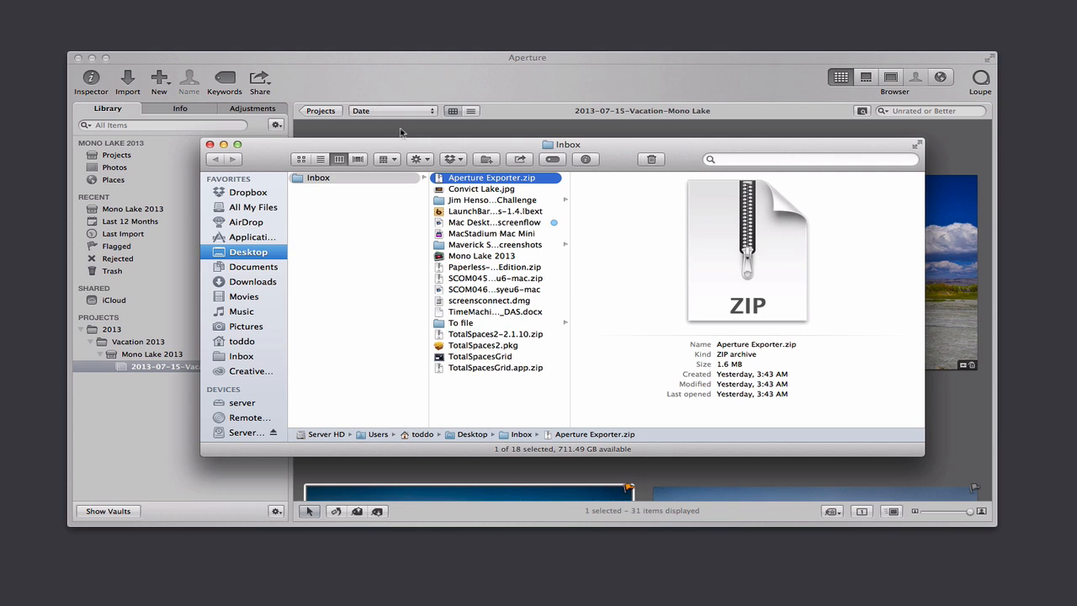
pyautogui.moveTo(427, 148); pyautogui.dragTo(429, 131)
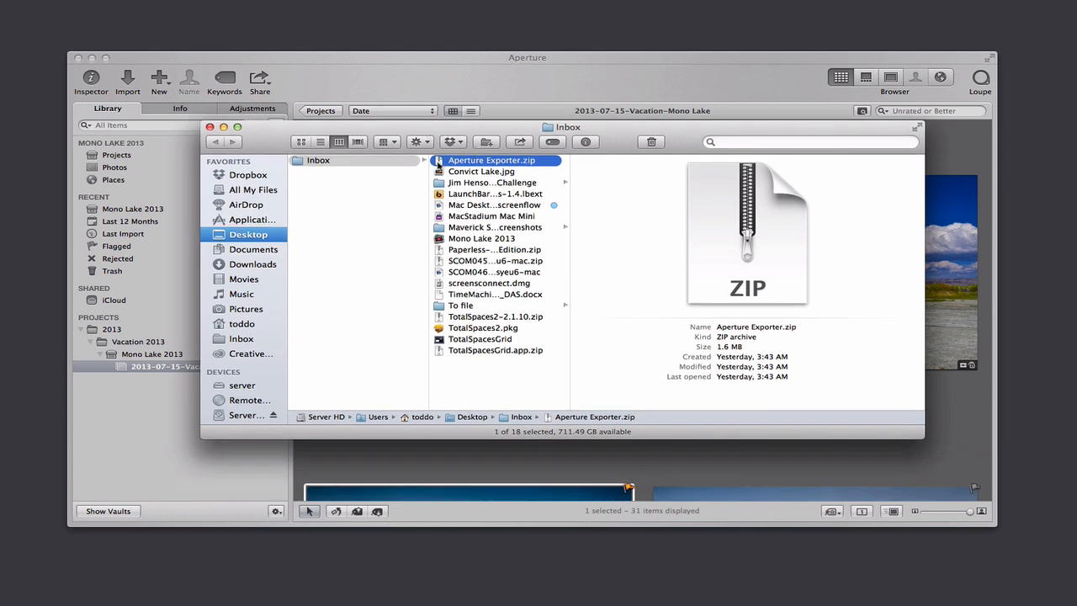
pyautogui.doubleClick(437, 161)
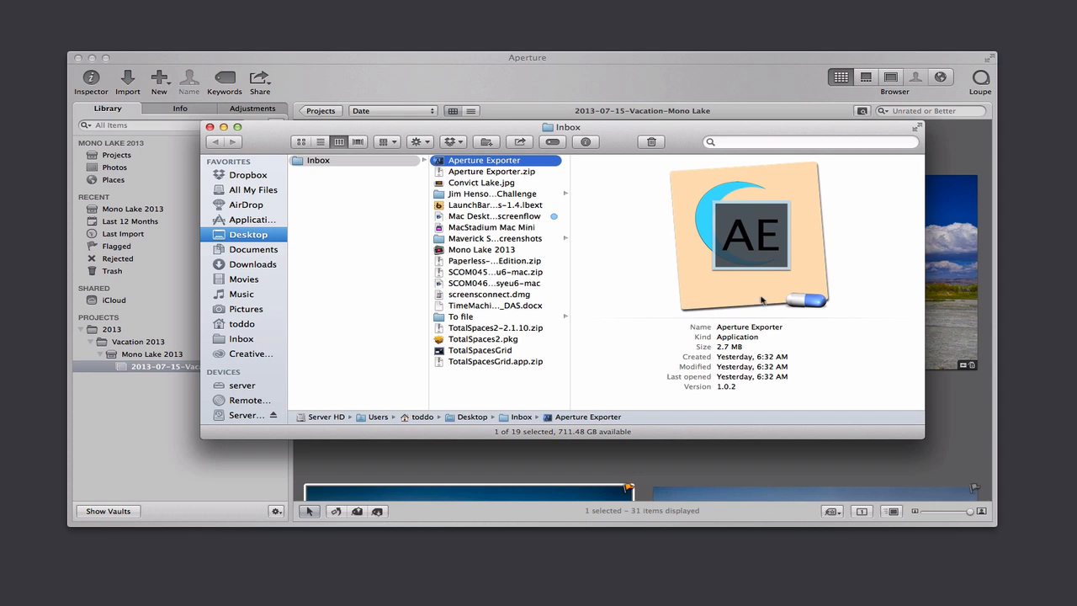
pyautogui.moveTo(439, 162); pyautogui.dragTo(249, 222)
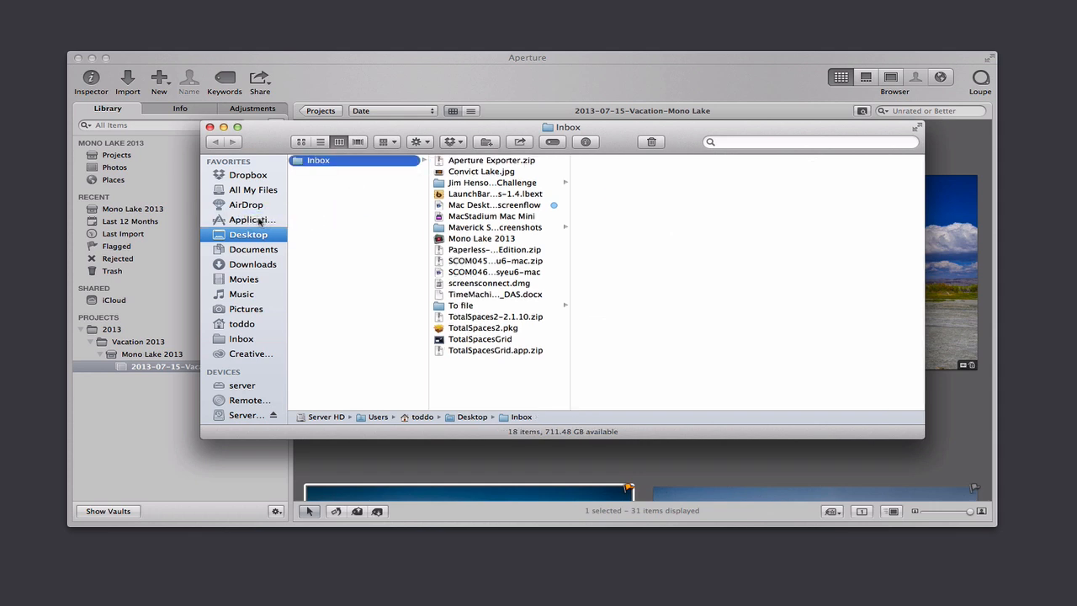
# Step: Launch Aperture Exporter from the Applications folder, approve opening the downloaded app, and continue in demo mode without buying a license
pyautogui.click(248, 221)
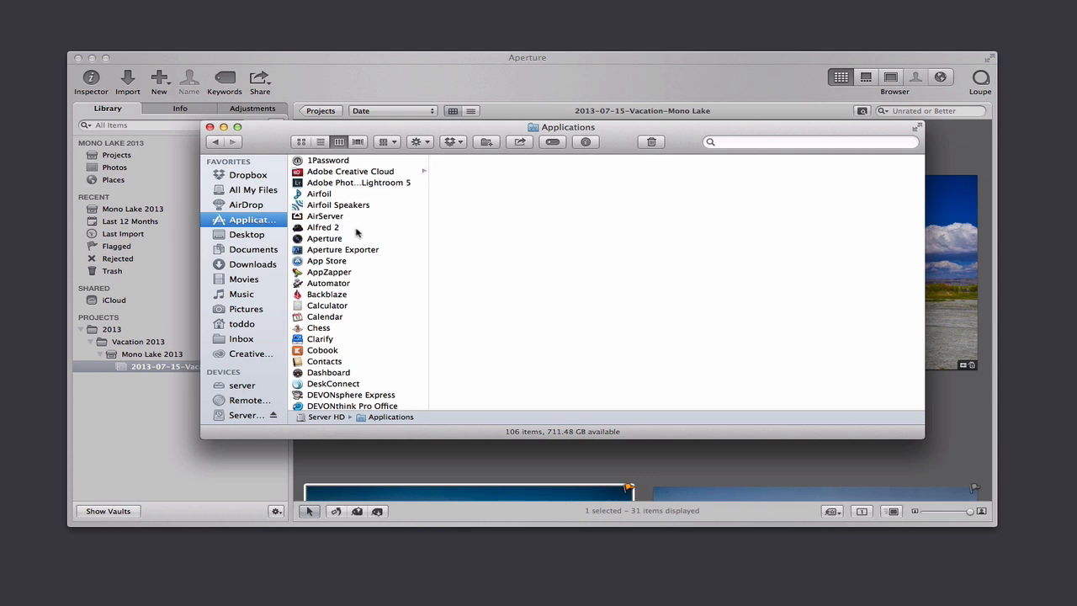
pyautogui.click(329, 250)
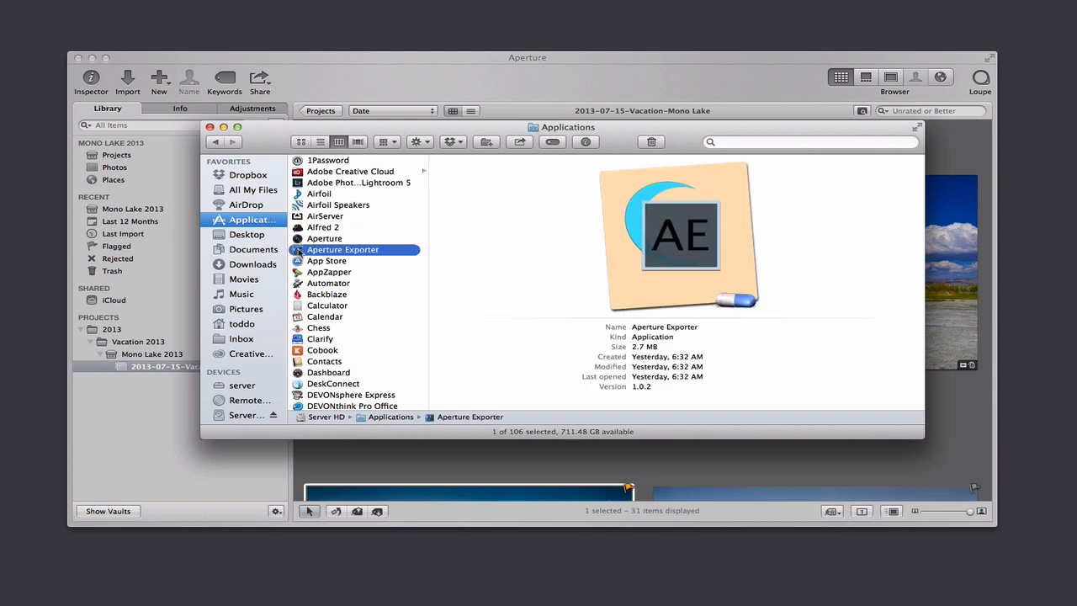
pyautogui.doubleClick(309, 253)
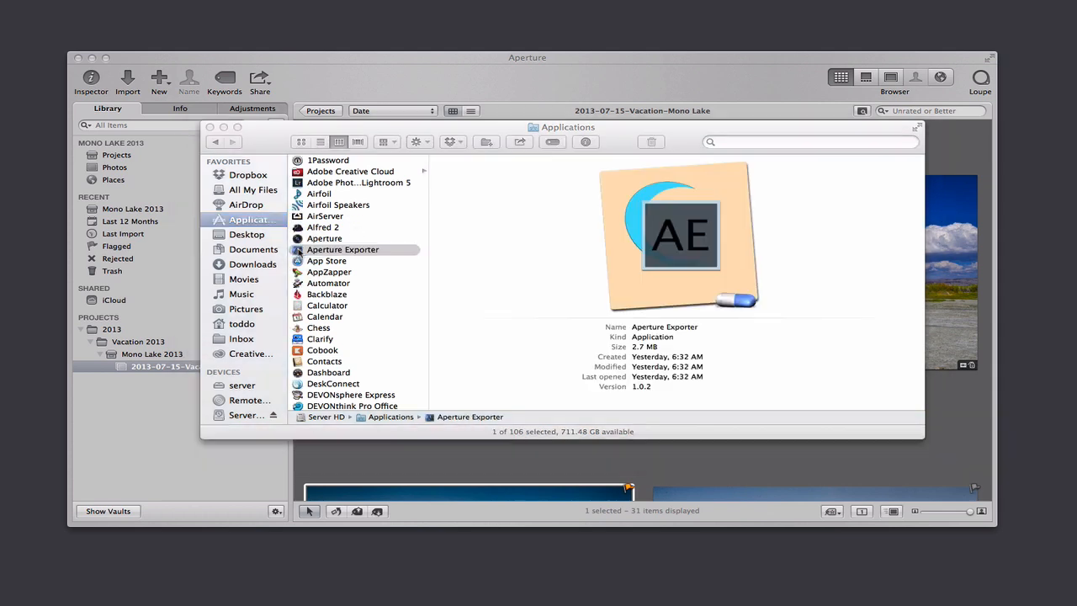
pyautogui.click(223, 127)
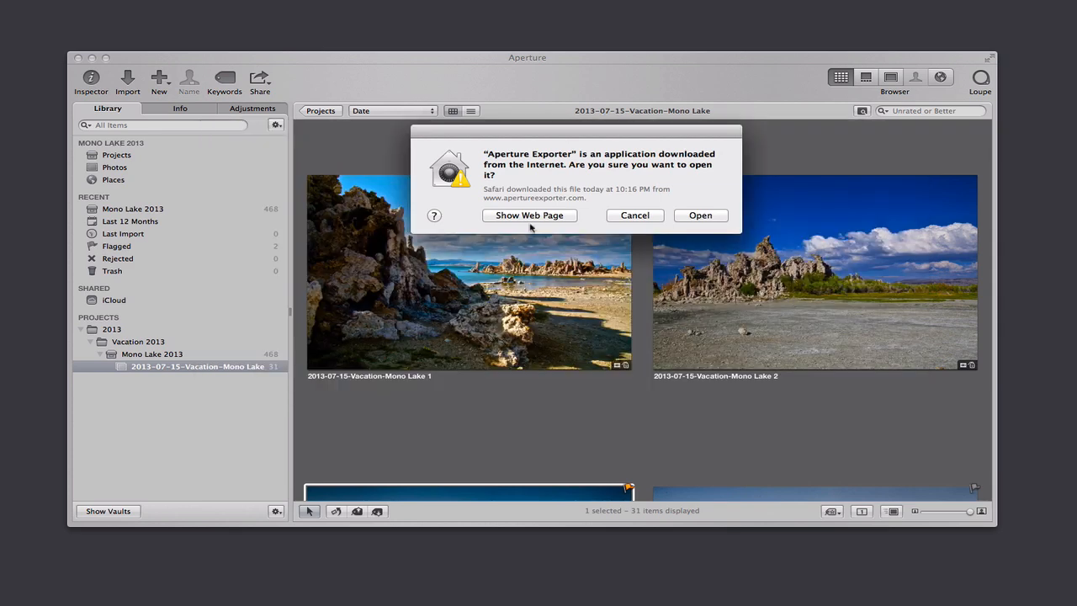
pyautogui.click(698, 217)
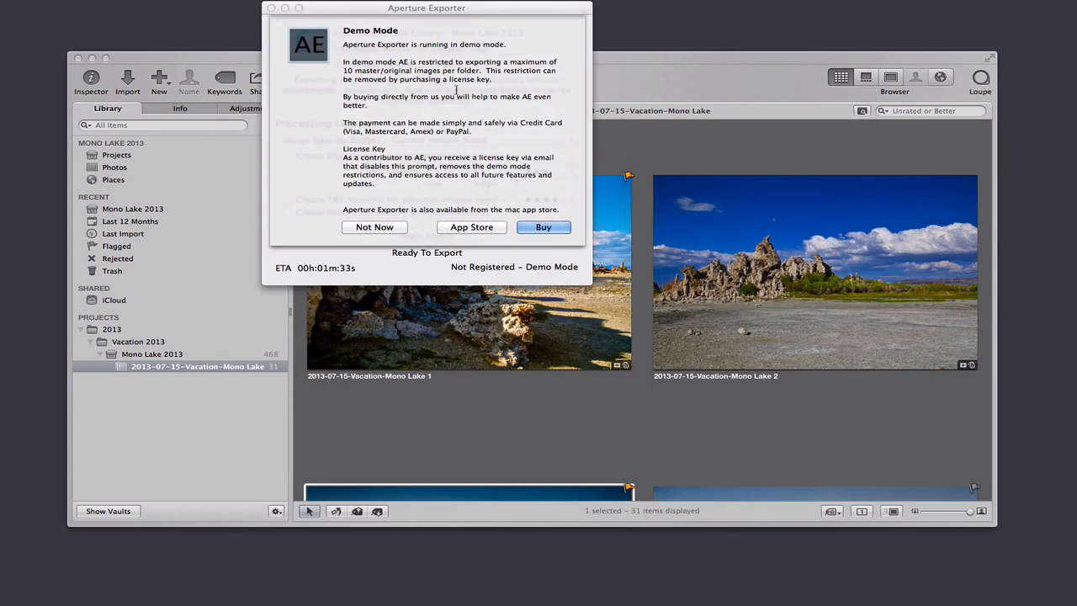
pyautogui.moveTo(441, 9); pyautogui.dragTo(589, 141)
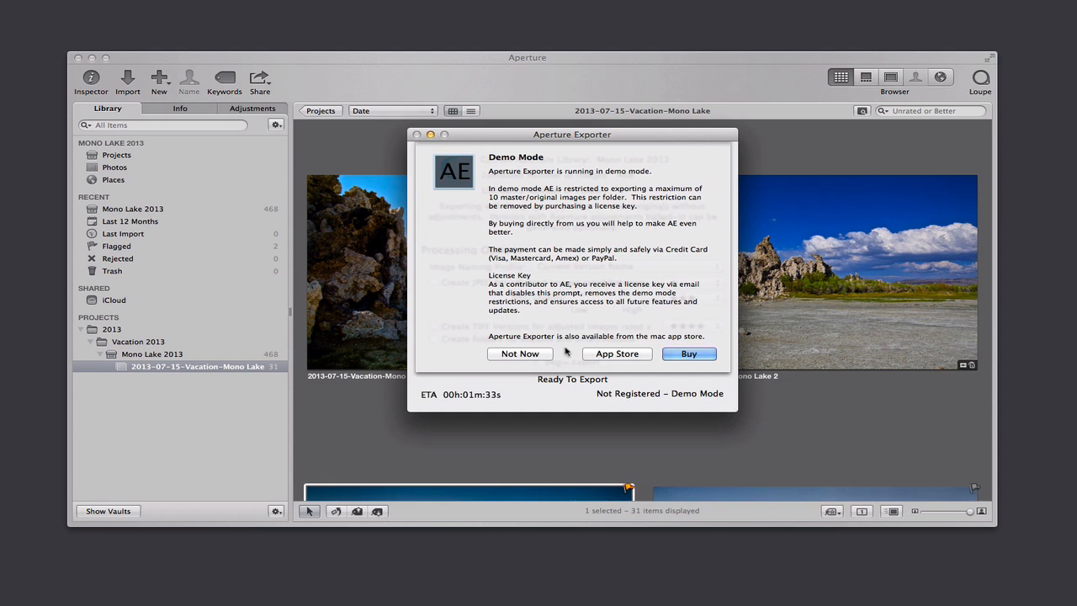
pyautogui.click(521, 354)
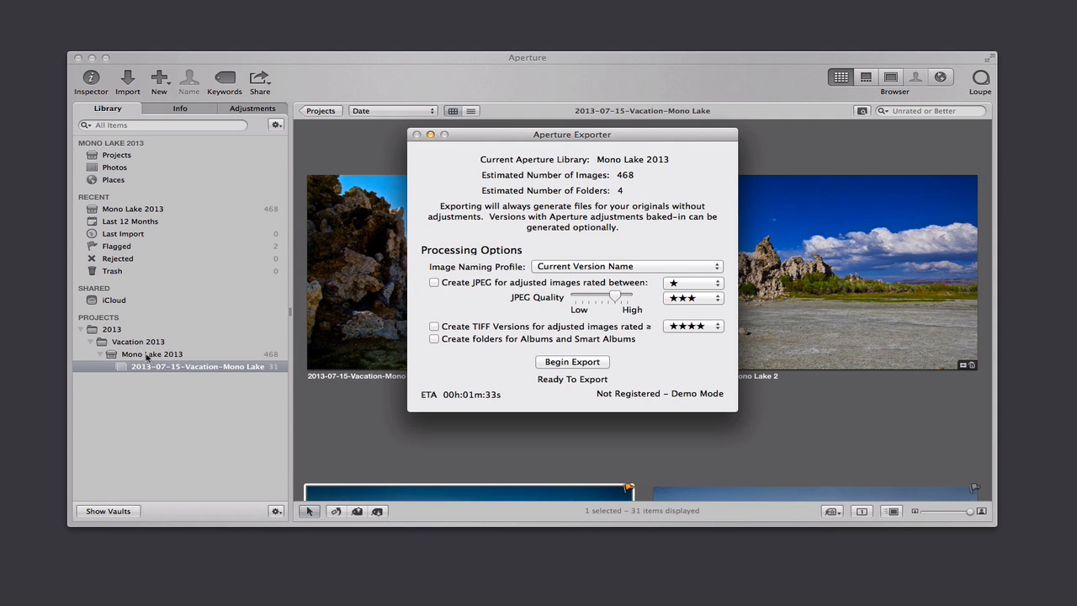
# Step: Switch to Aperture and look at the context commands for the Mono Lake 2013 project, including Export, without running any
pyautogui.click(152, 354)
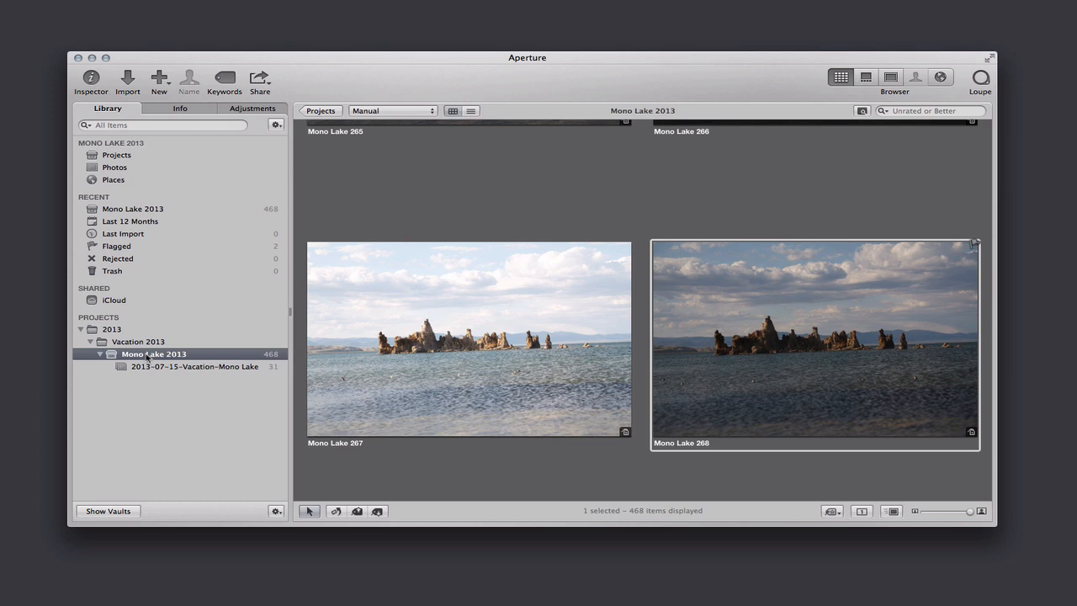
pyautogui.rightClick(147, 356)
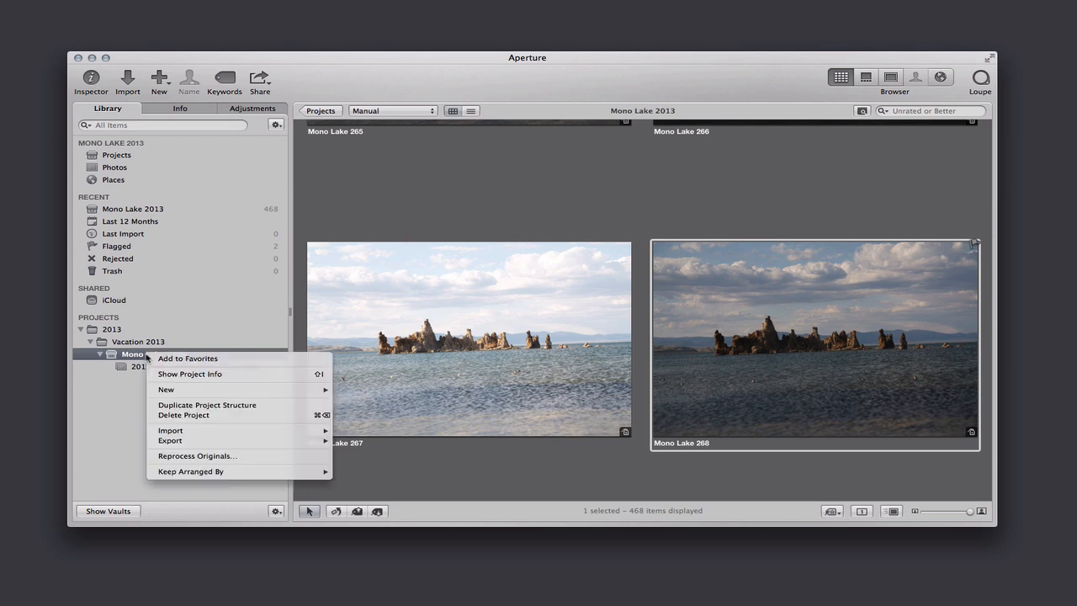
pyautogui.moveTo(203, 439)
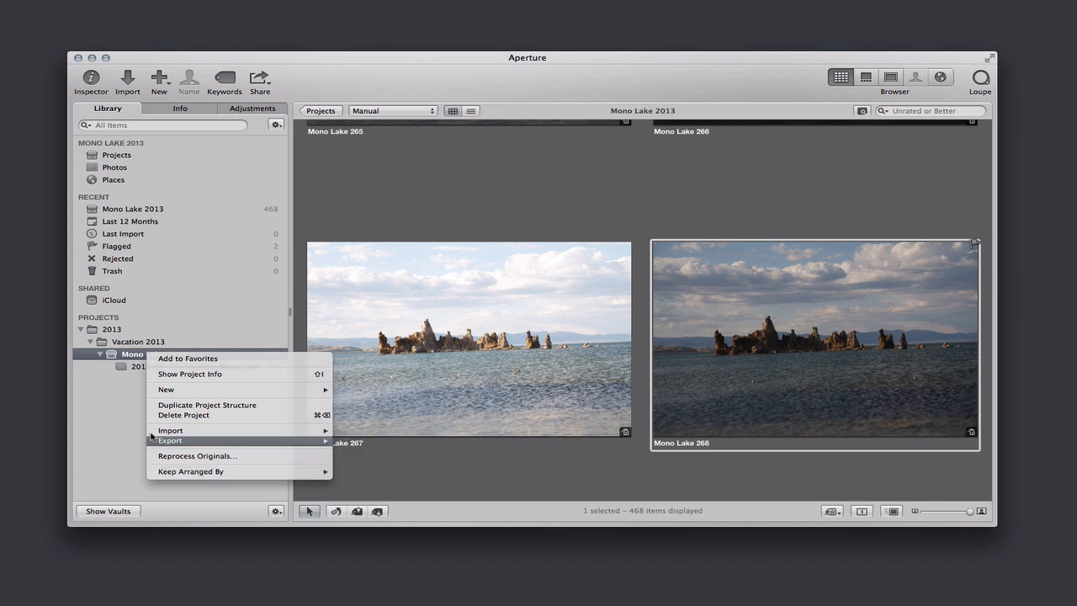
pyautogui.click(107, 424)
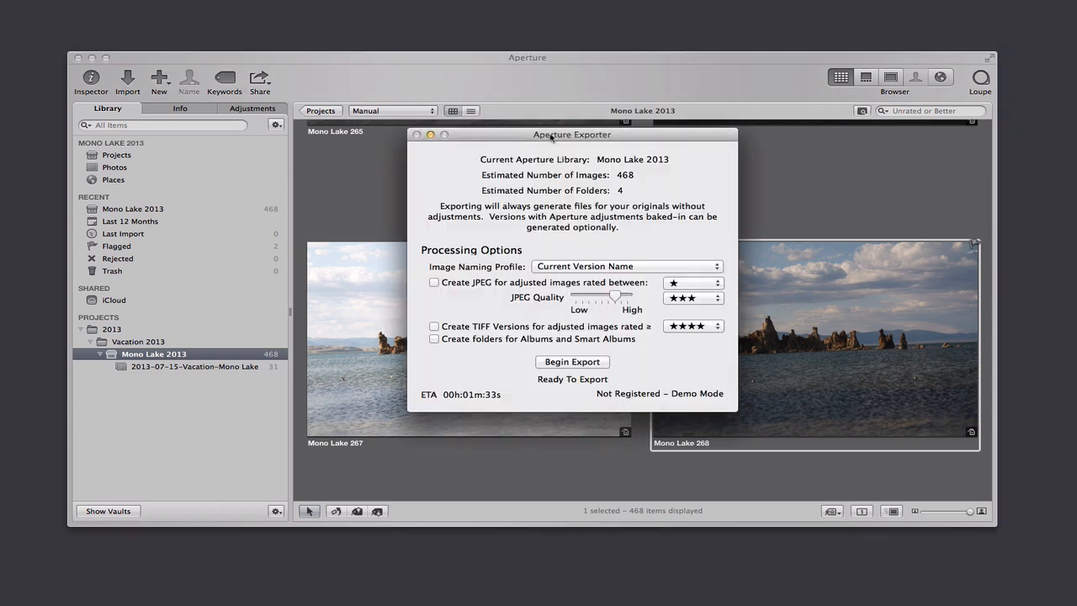
# Step: Try Custom Name with Index as the image naming profile and return it to Current Version Name
pyautogui.moveTo(551, 137); pyautogui.dragTo(536, 138)
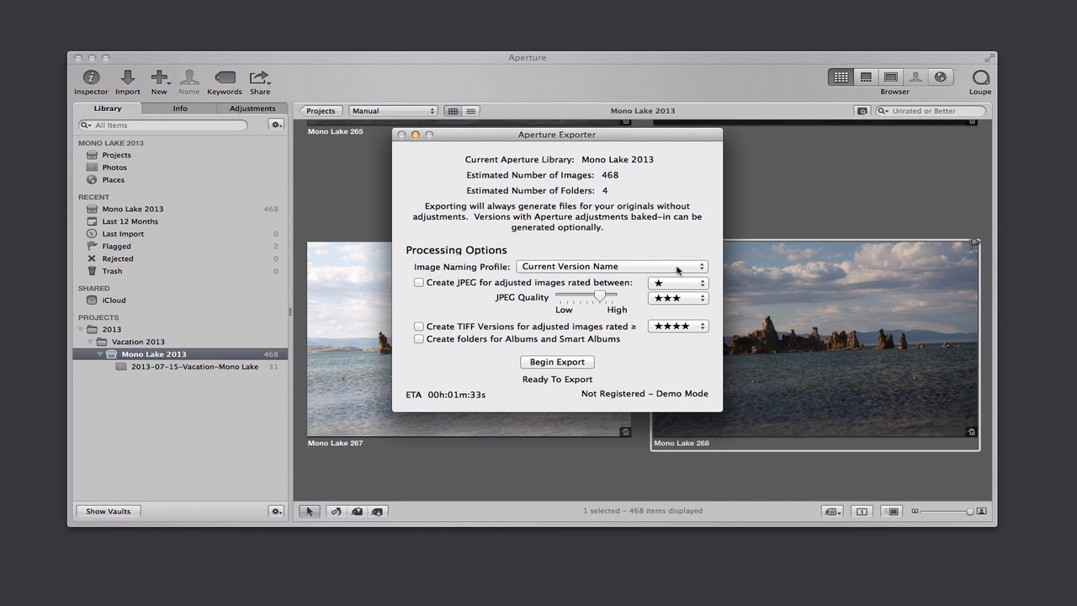
pyautogui.click(702, 267)
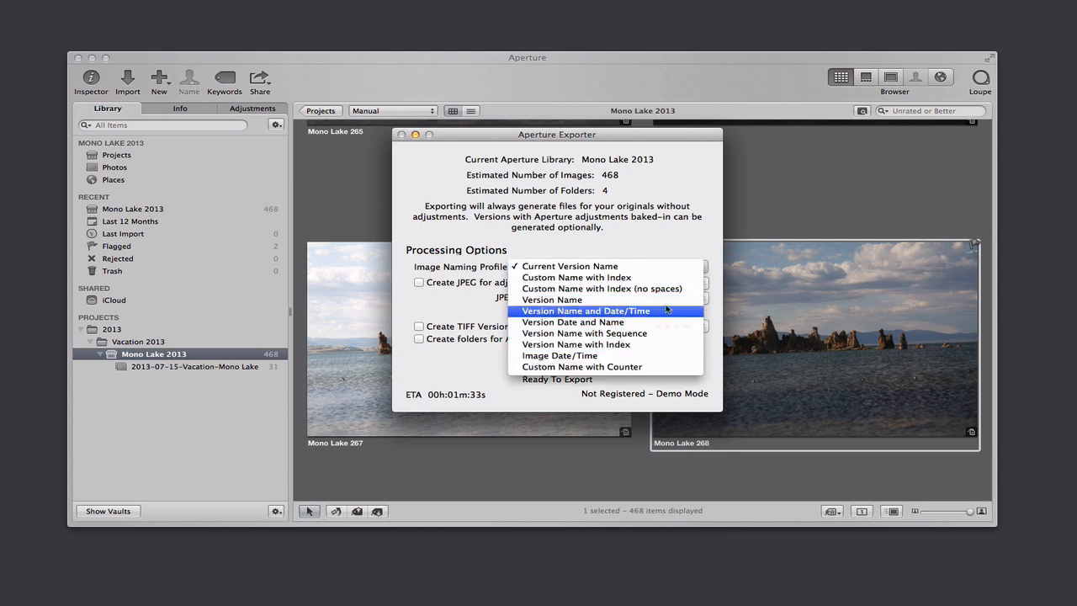
pyautogui.click(666, 278)
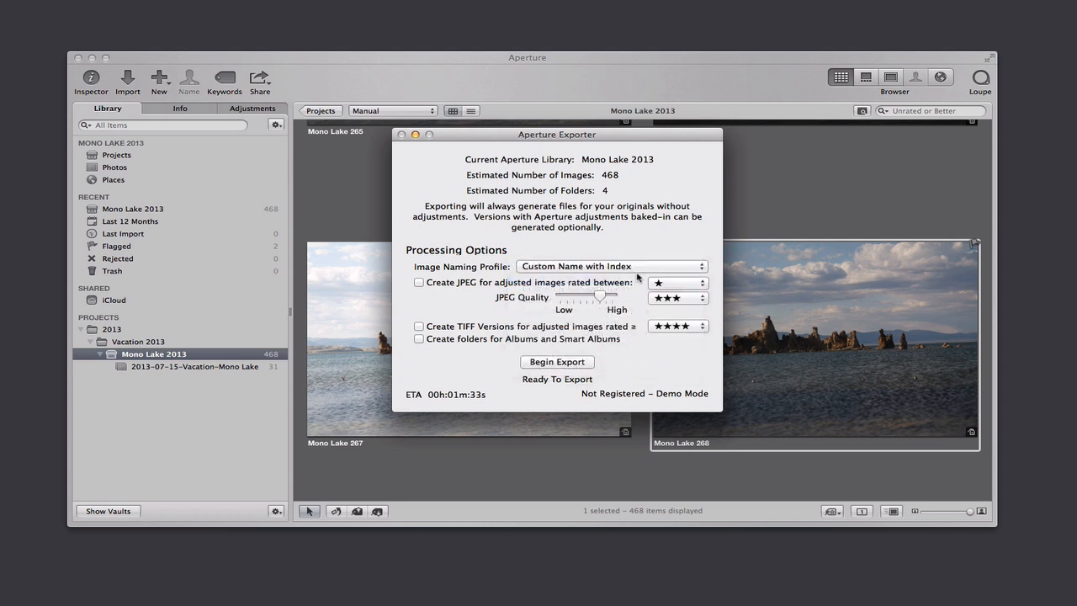
pyautogui.click(705, 267)
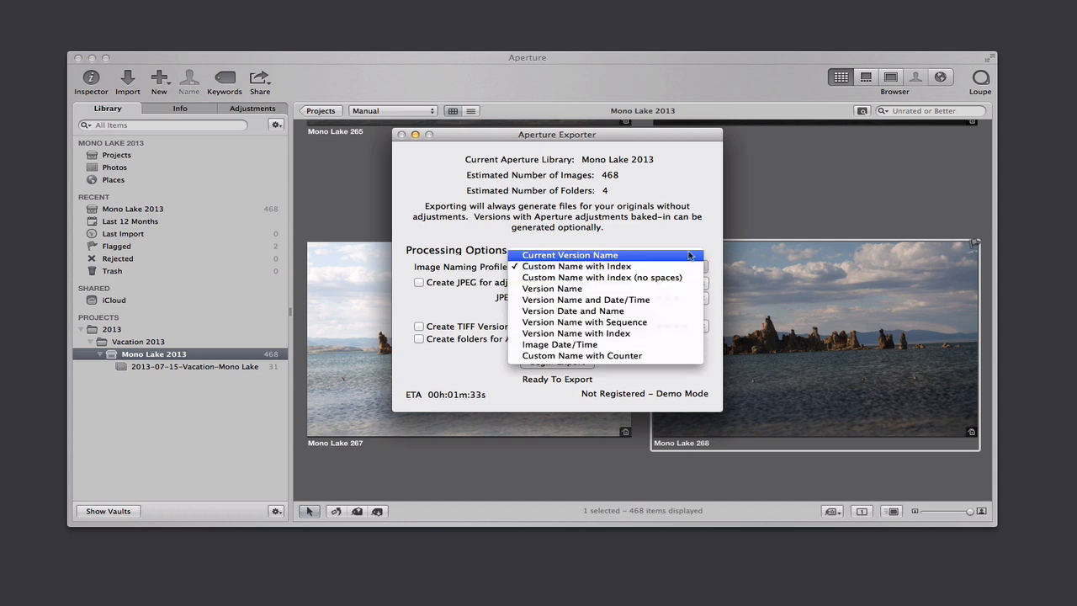
pyautogui.click(690, 255)
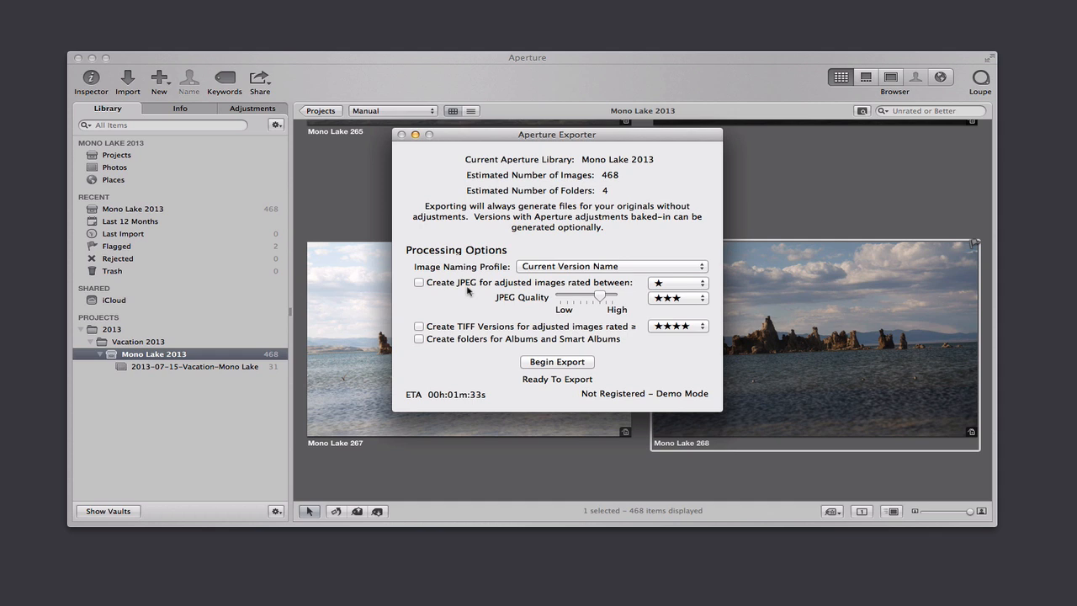
# Step: Enable JPEG creation for adjusted images rated from rejected to five stars, and enable folders for albums and smart albums
pyautogui.click(419, 282)
pyautogui.click(702, 284)
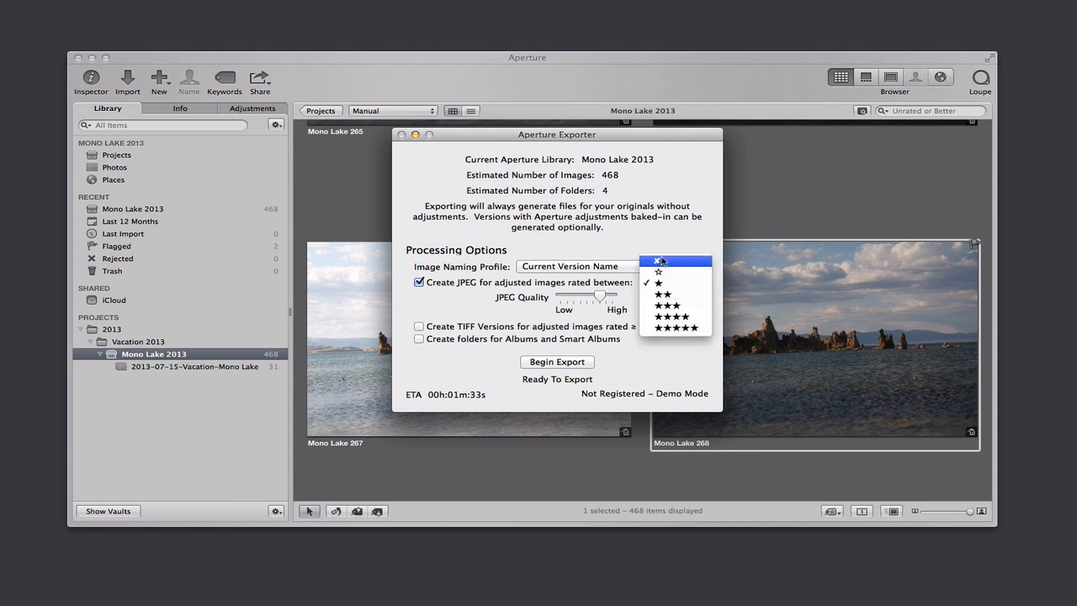
pyautogui.click(662, 262)
pyautogui.click(703, 301)
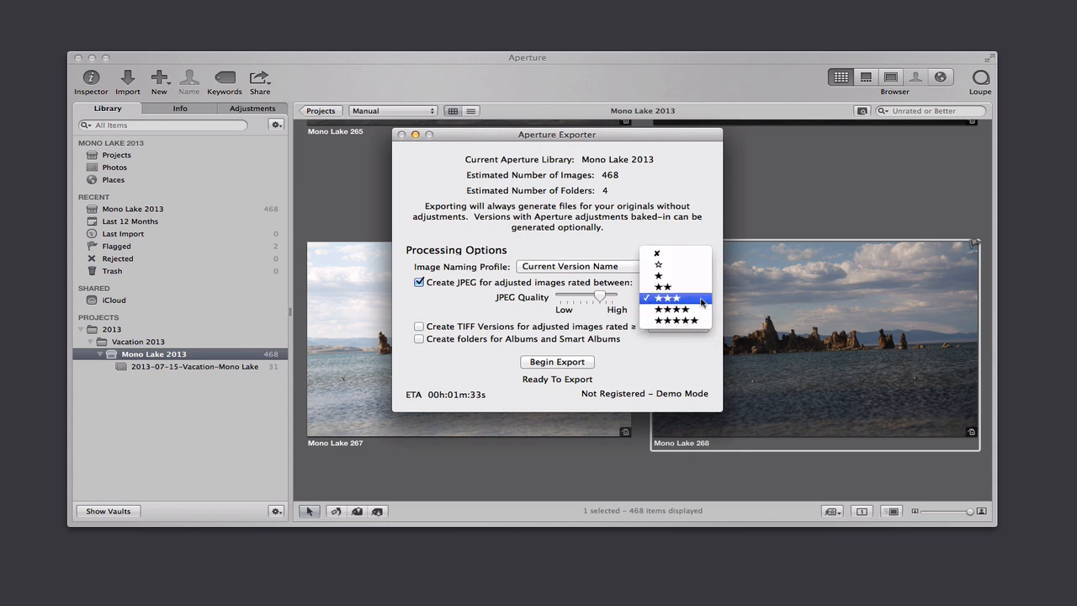
pyautogui.click(698, 321)
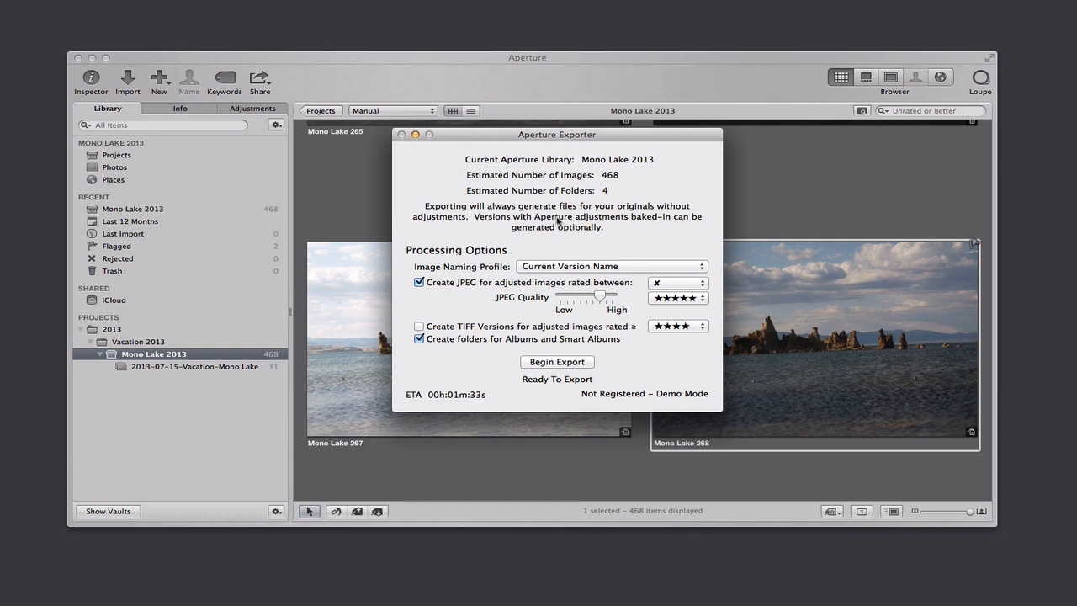
# Step: Begin the export and choose the Desktop as the destination folder
pyautogui.click(556, 362)
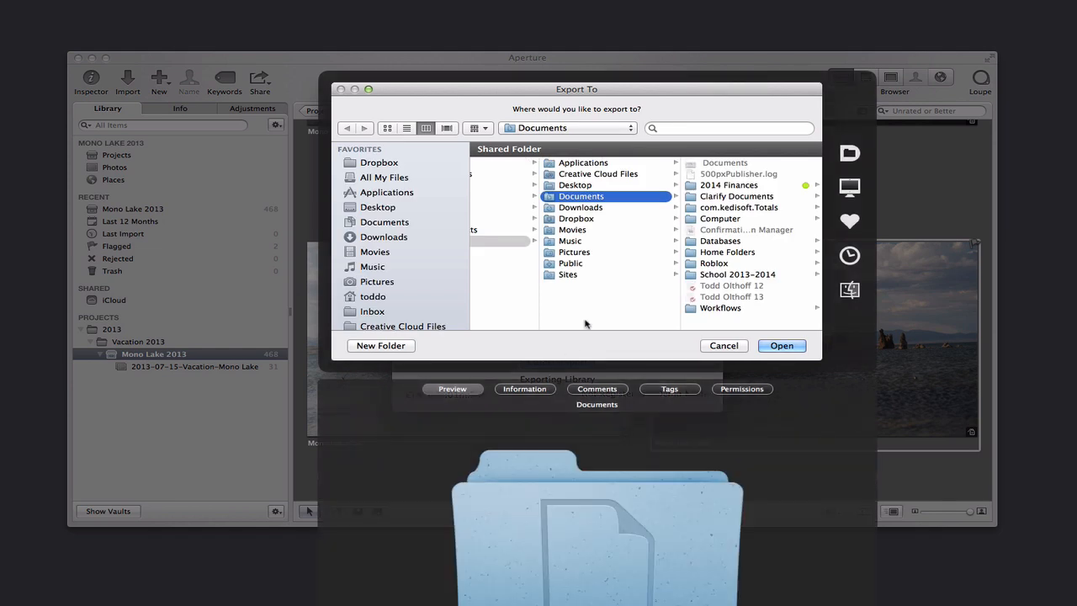
pyautogui.click(575, 185)
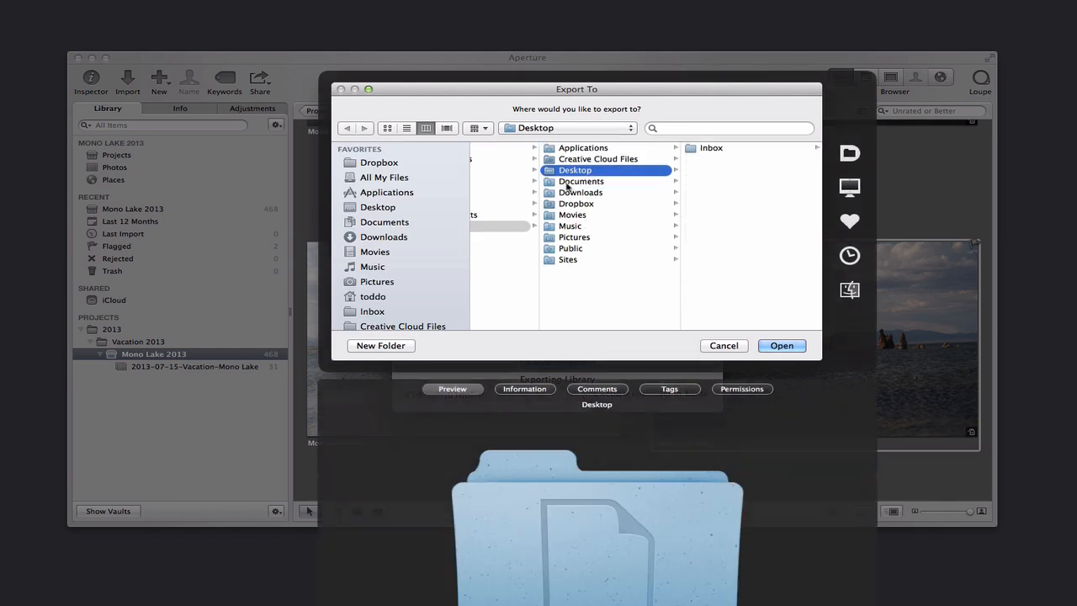
pyautogui.click(779, 345)
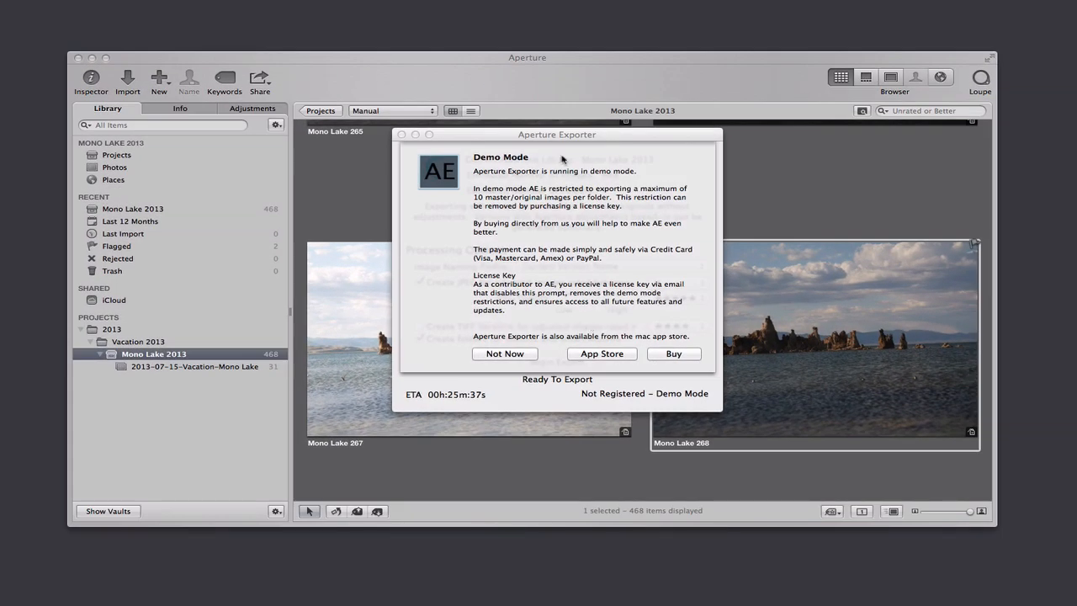
# Step: Minimize the Aperture Exporter window and browse the Mono Lake 2013 project and its 2013-07-15-Vacation-Mono Lake album in Aperture
pyautogui.click(563, 137)
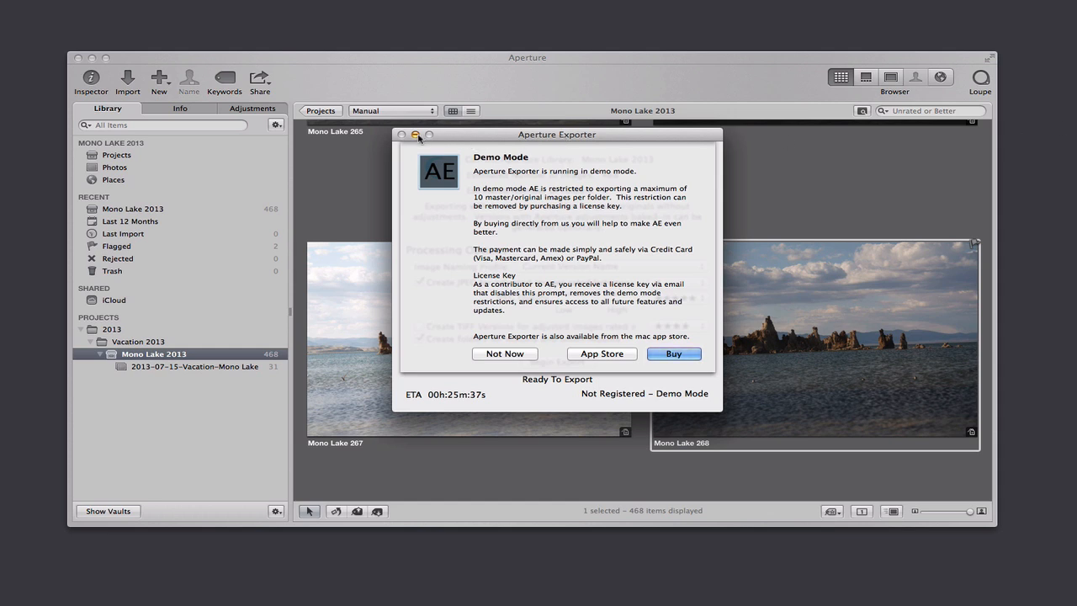
pyautogui.click(417, 136)
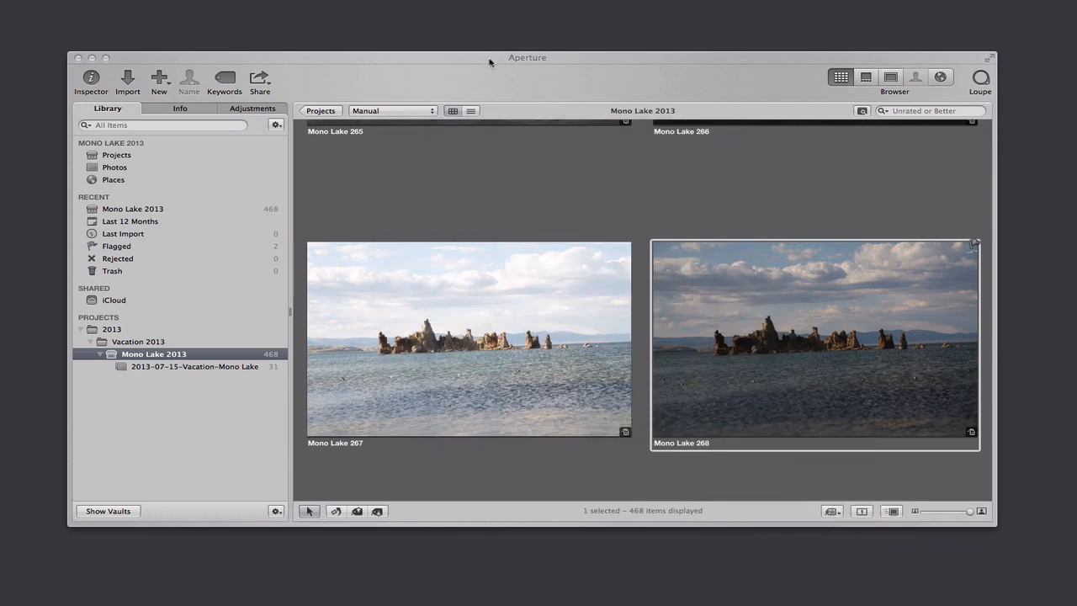
pyautogui.click(490, 60)
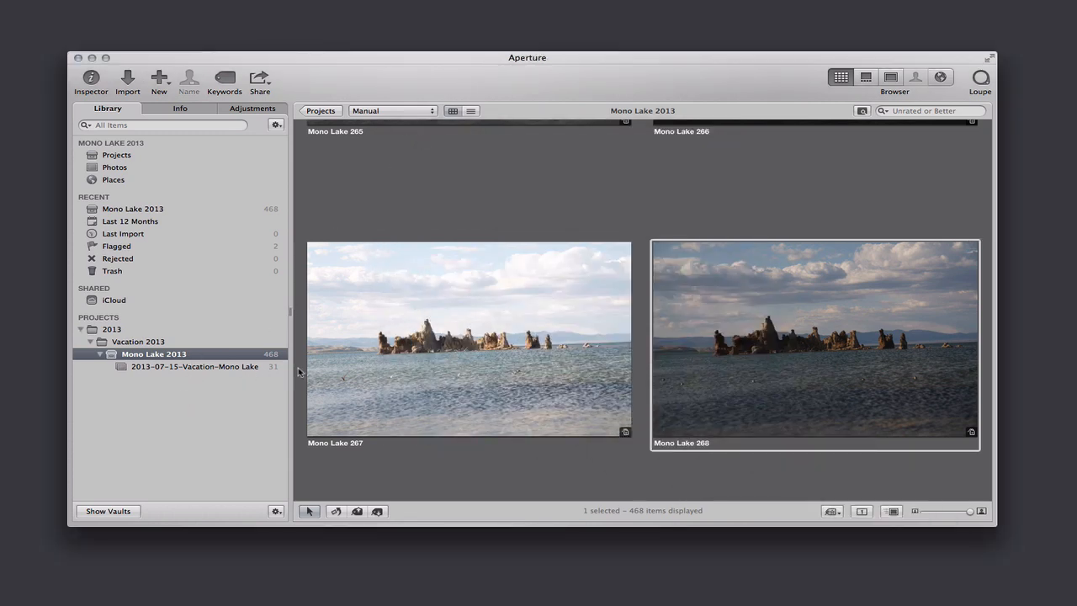
pyautogui.scroll(3, 610, 218)
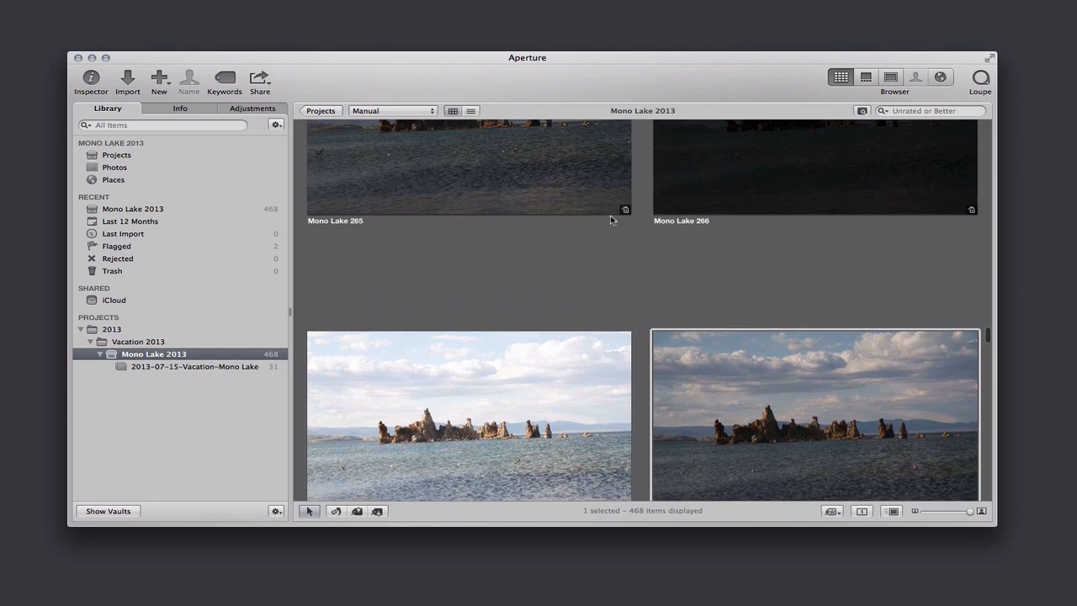
pyautogui.click(213, 367)
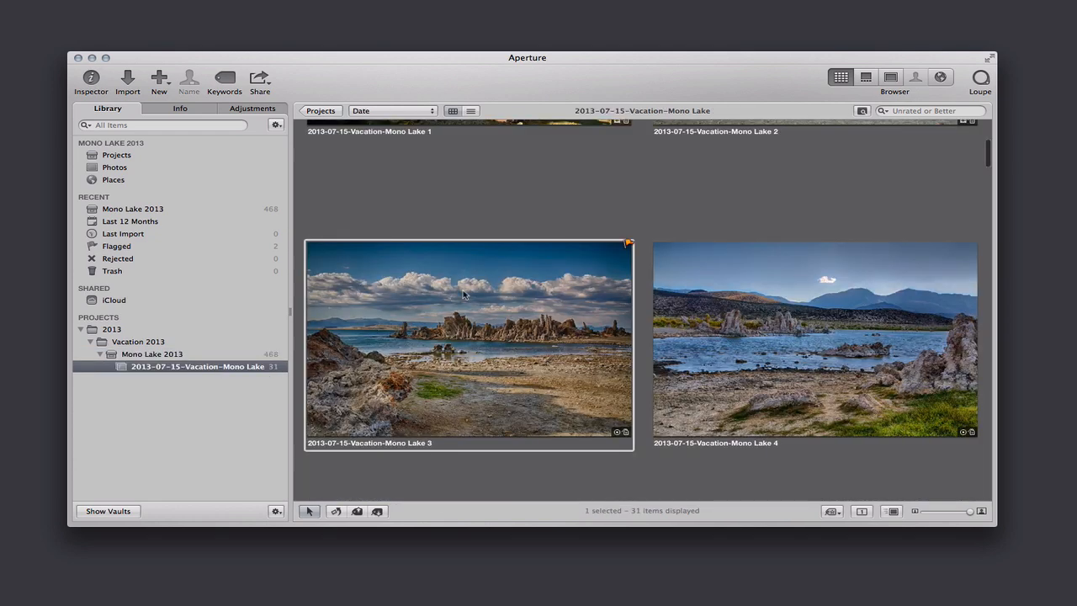
pyautogui.scroll(-5, 463, 294)
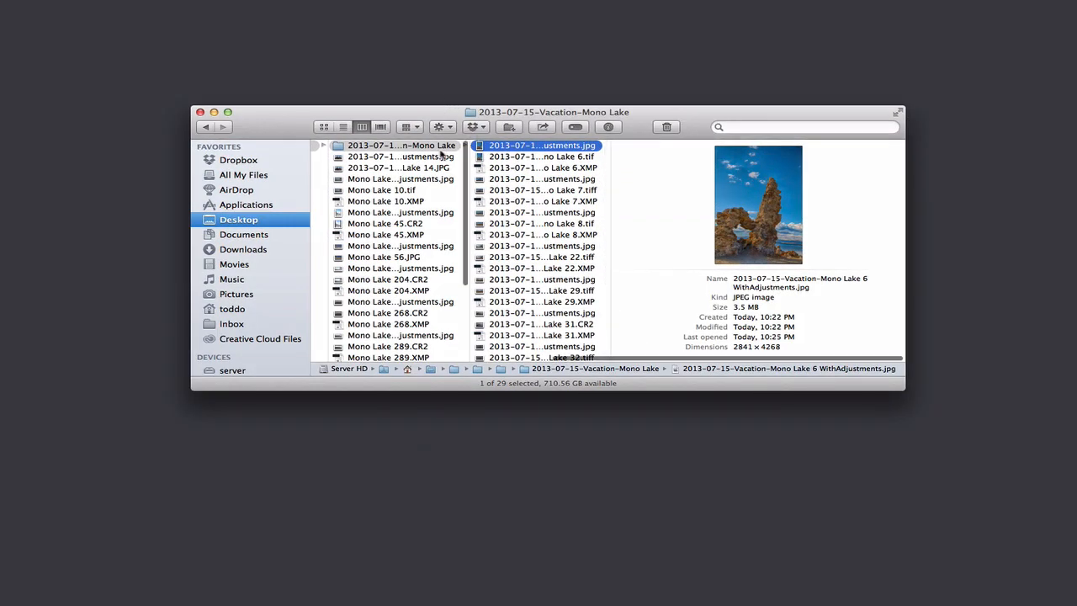
# Step: In Finder, examine the exported folder hierarchy on the Desktop from 2013 down to the Mono Lake 2013 files
pyautogui.hscroll(-5, 444, 151)
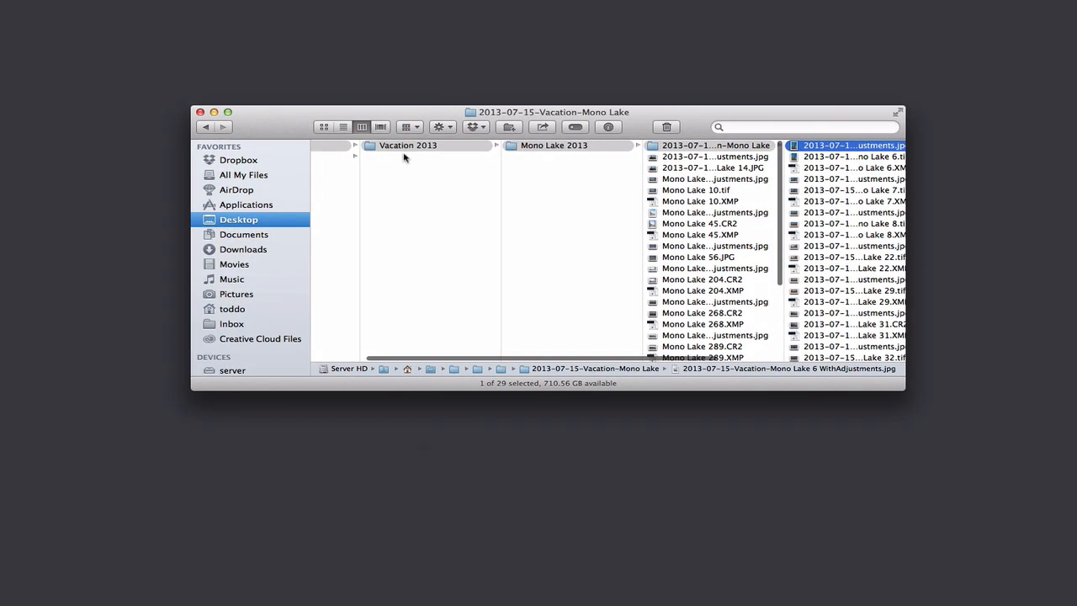
pyautogui.hscroll(-3, 403, 157)
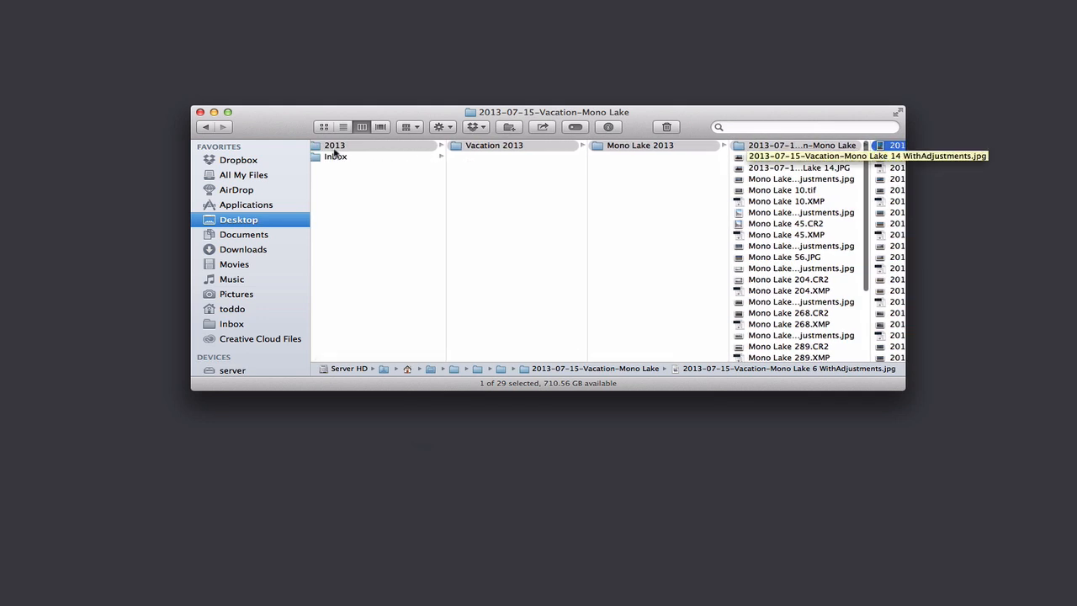
pyautogui.hscroll(3, 531, 164)
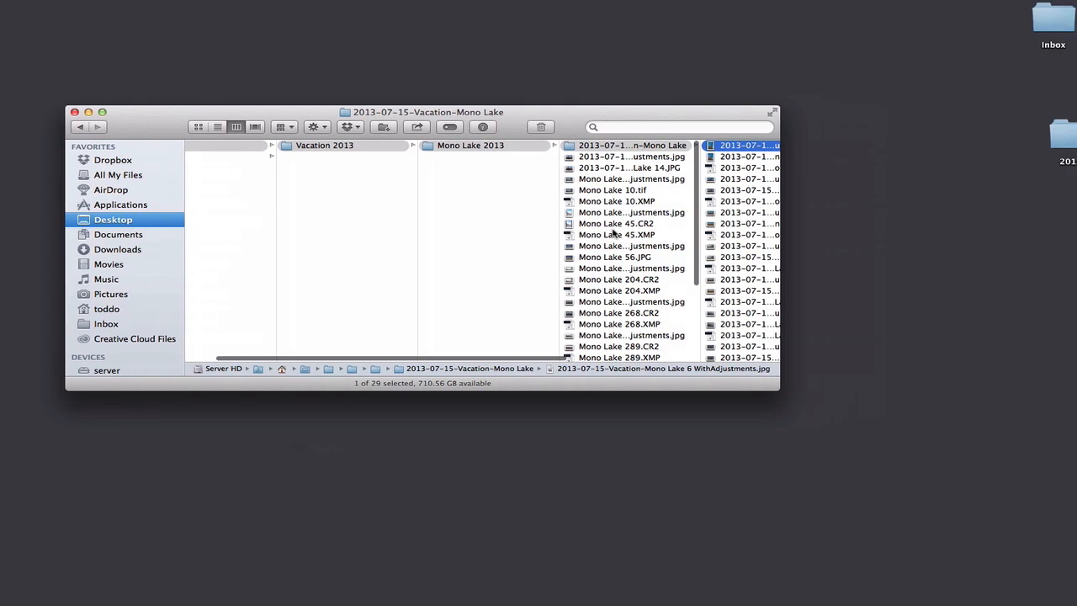
pyautogui.hscroll(4, 599, 229)
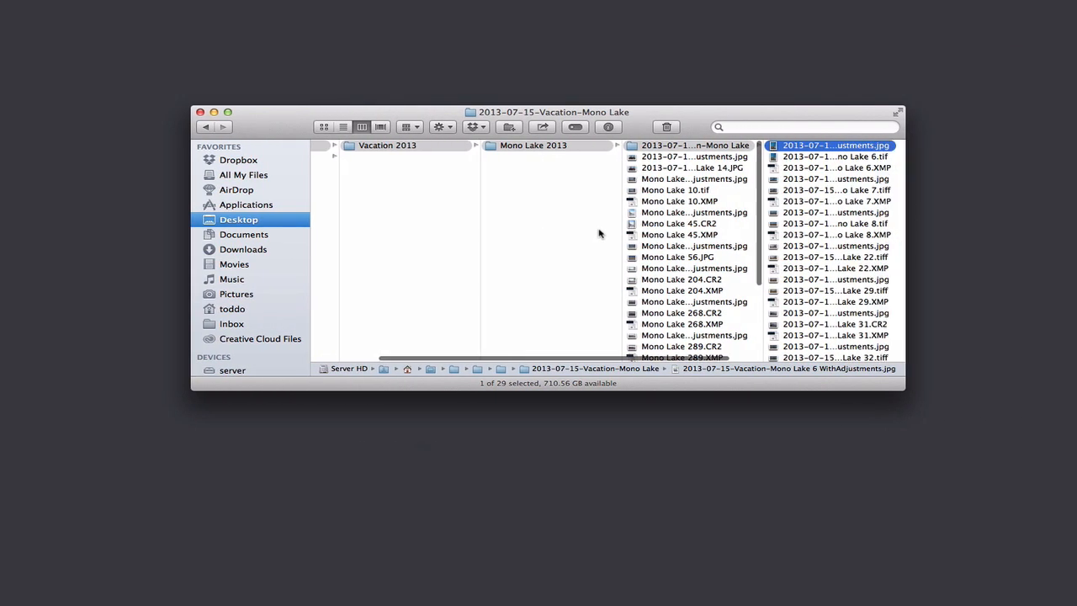
pyautogui.hscroll(3, 599, 233)
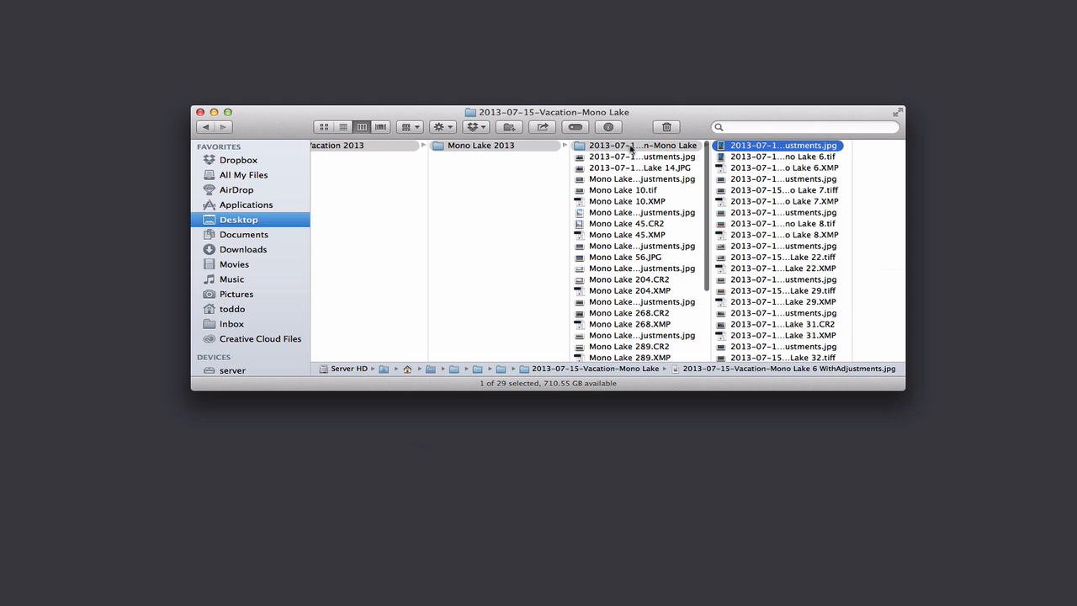
# Step: Select the exported 2013-07-15-Vacation-Mono Lake folder and enlarge the Finder window and file column to show full file names
pyautogui.click(582, 148)
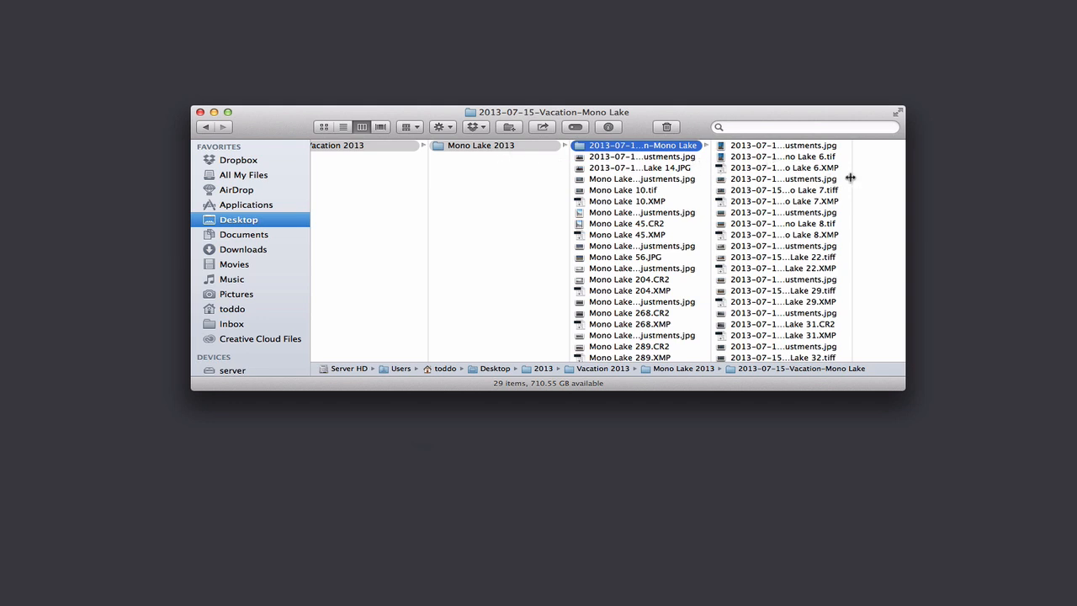
pyautogui.moveTo(851, 177); pyautogui.dragTo(1014, 180)
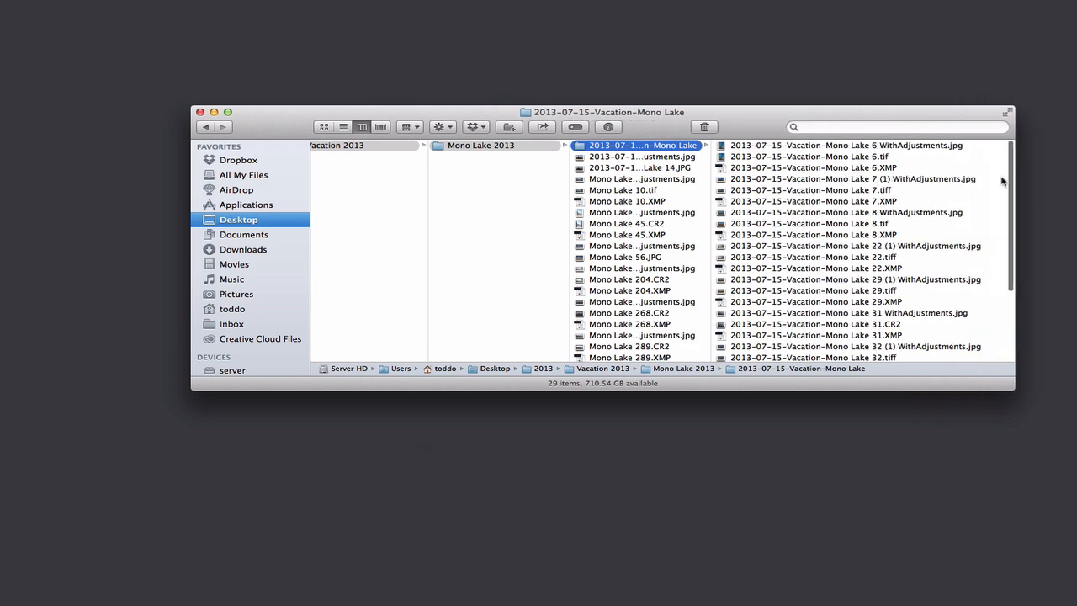
pyautogui.moveTo(759, 129); pyautogui.dragTo(666, 122)
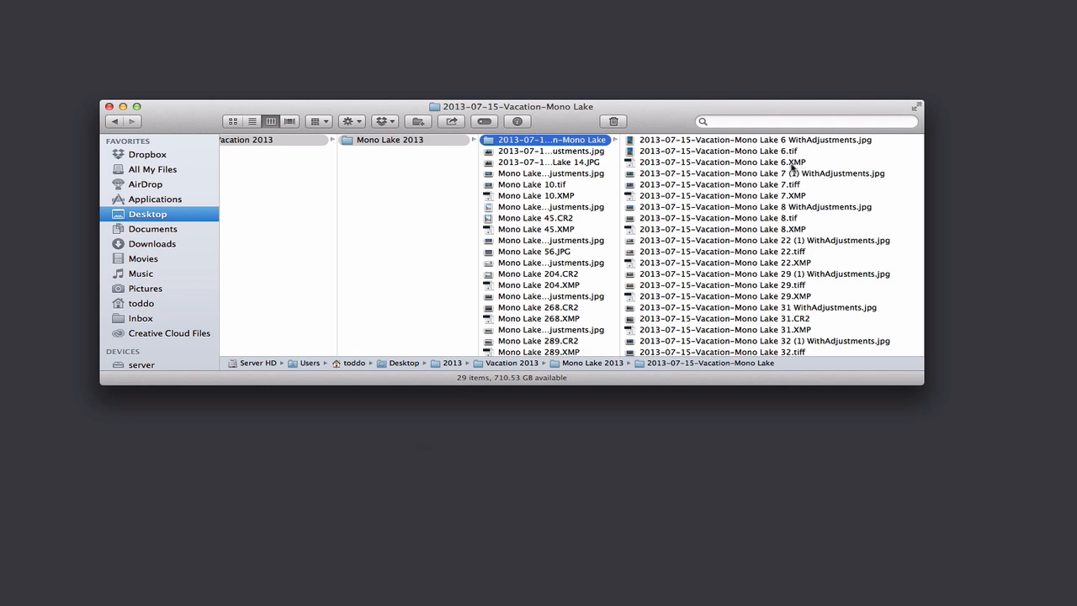
# Step: Open 2013-07-15-Vacation-Mono Lake 6 WithAdjustments.jpg in Preview at a reduced size and minimize the Finder window behind it
pyautogui.click(708, 140)
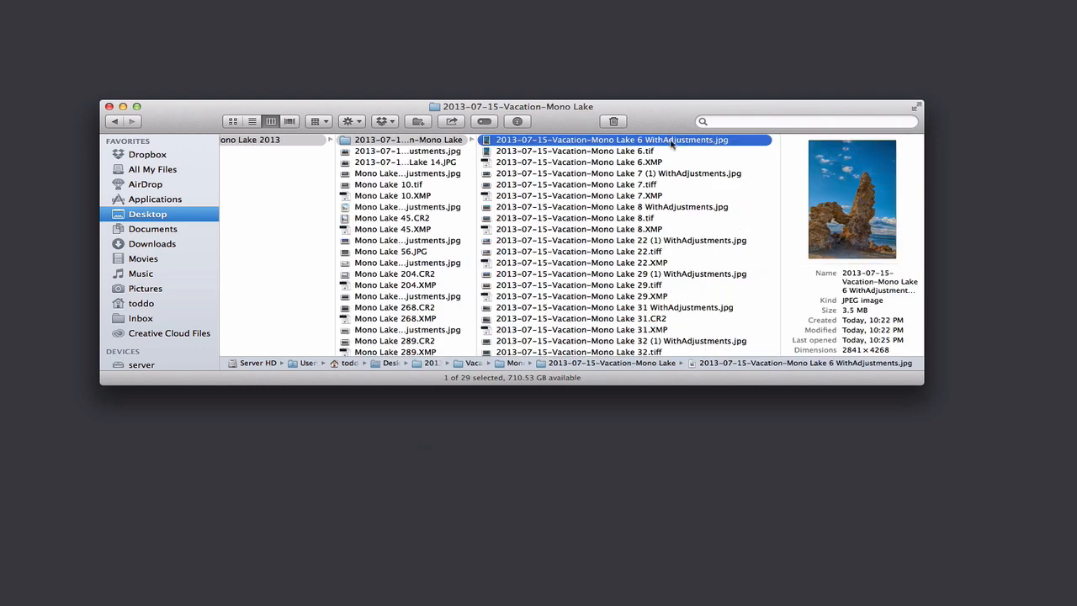
pyautogui.doubleClick(485, 144)
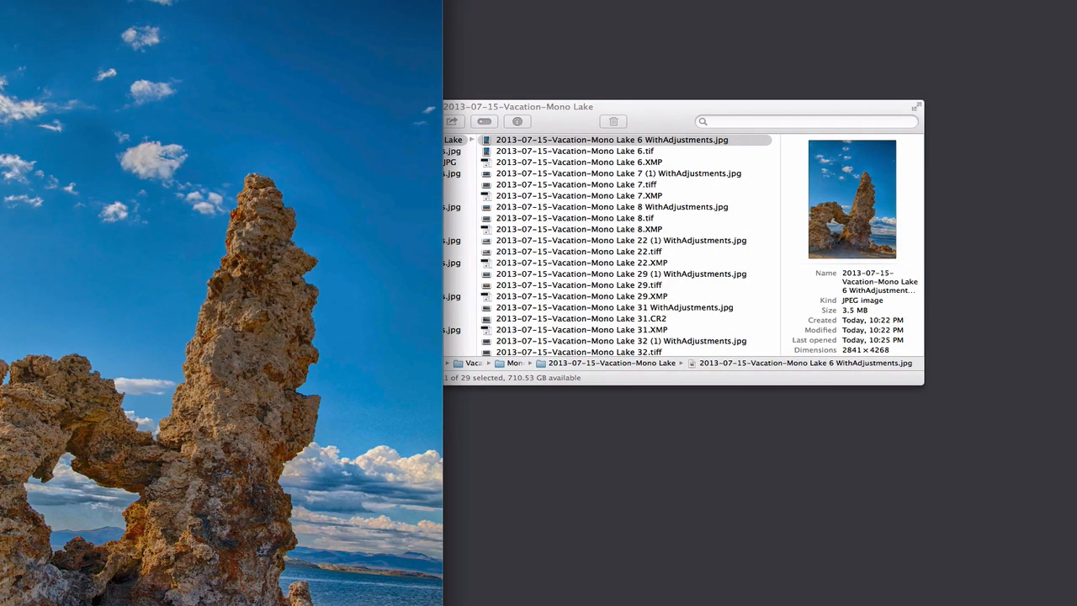
pyautogui.press('super+minus')
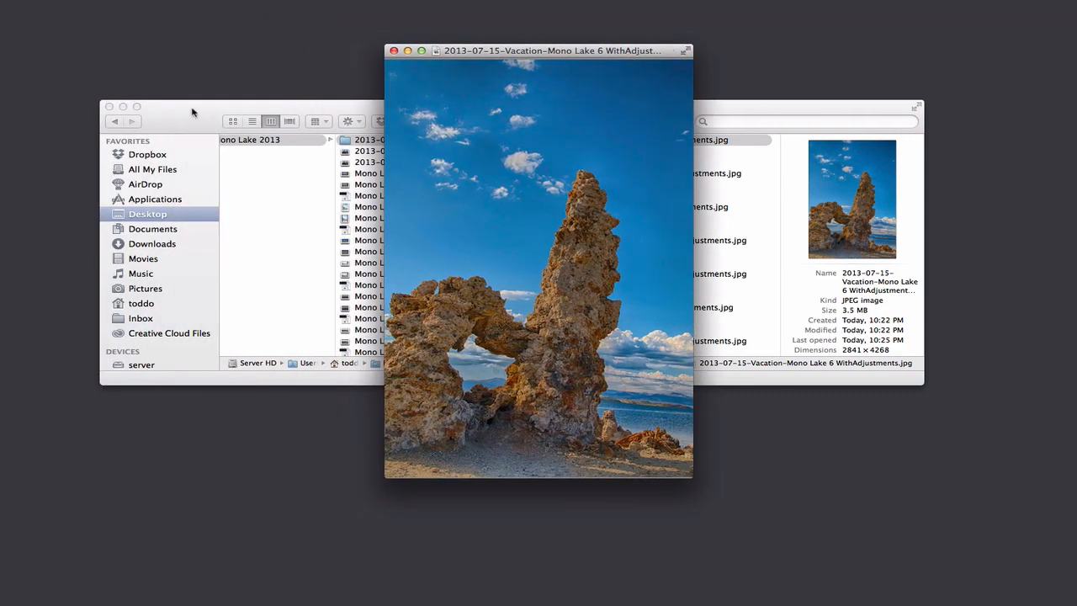
pyautogui.click(123, 107)
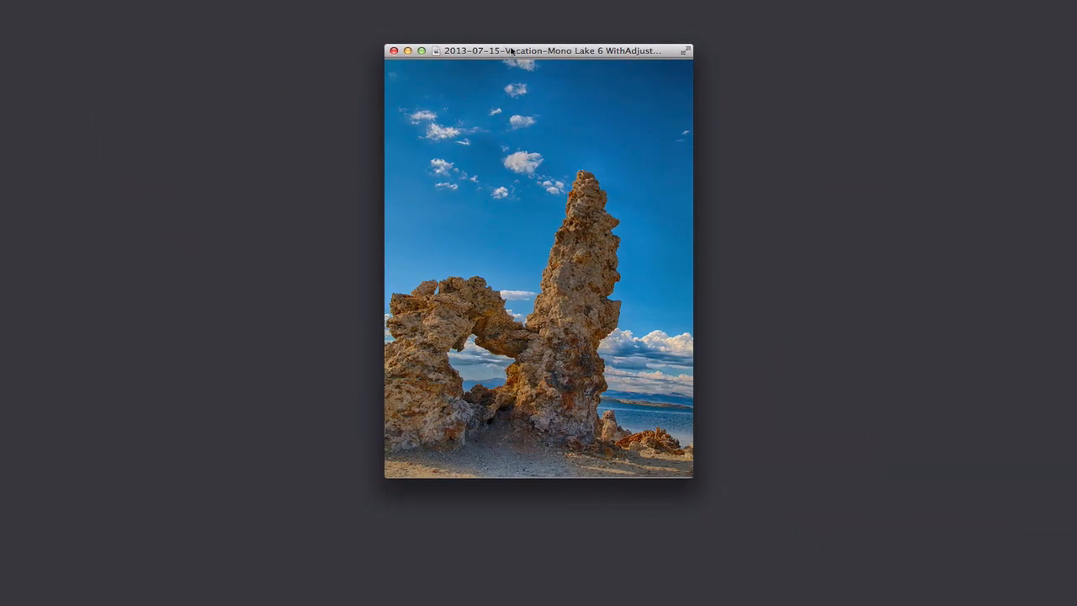
pyautogui.moveTo(518, 52); pyautogui.dragTo(523, 44)
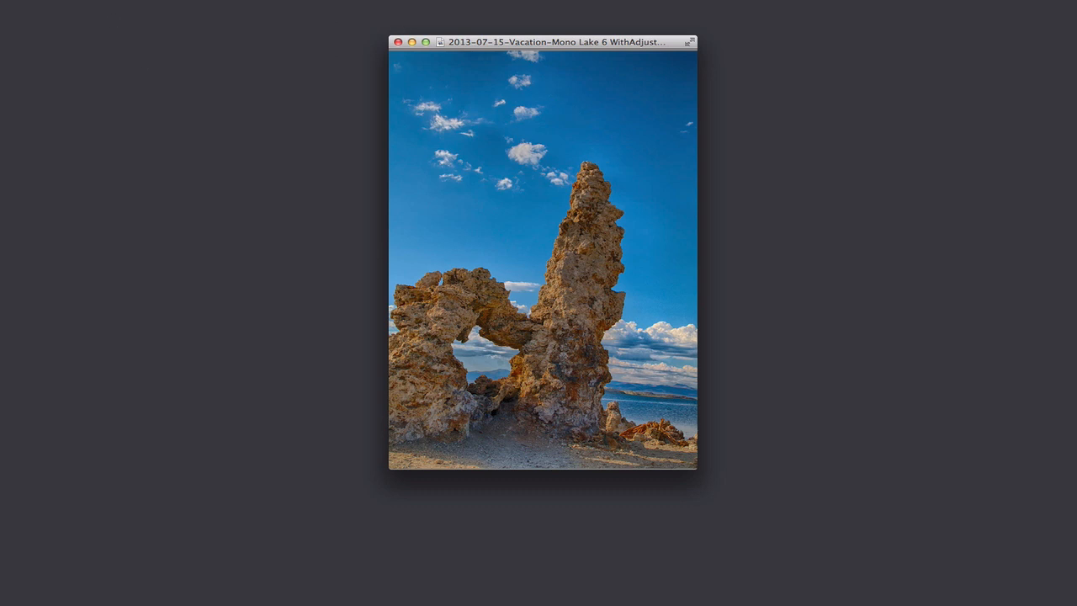
# Step: Open the inspector for the exported JPEG and examine its file information and its TIFF and General metadata
pyautogui.click(135, 0)
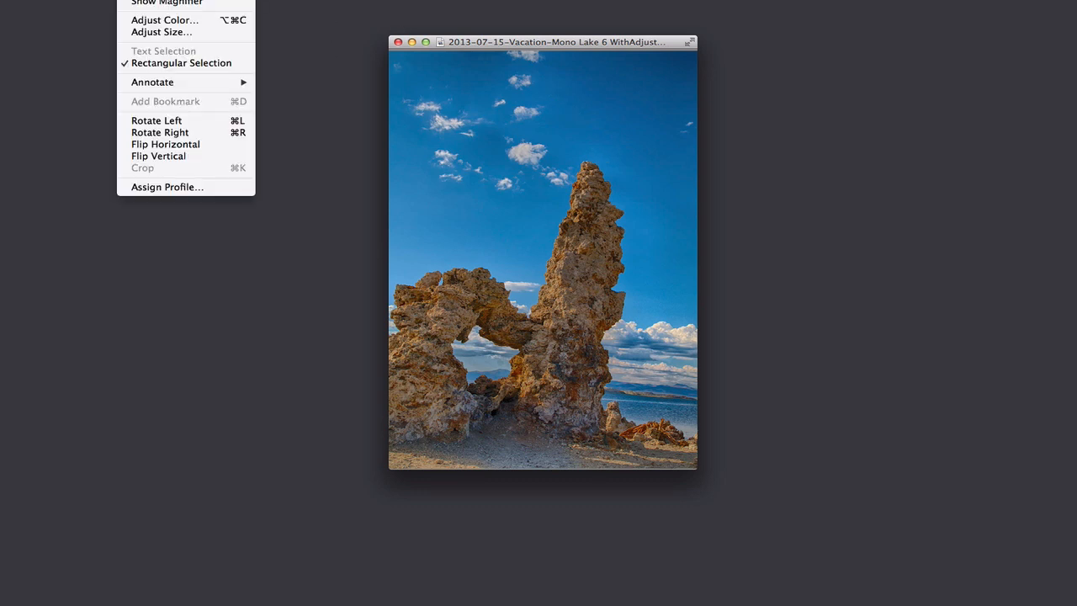
pyautogui.click(165, 0)
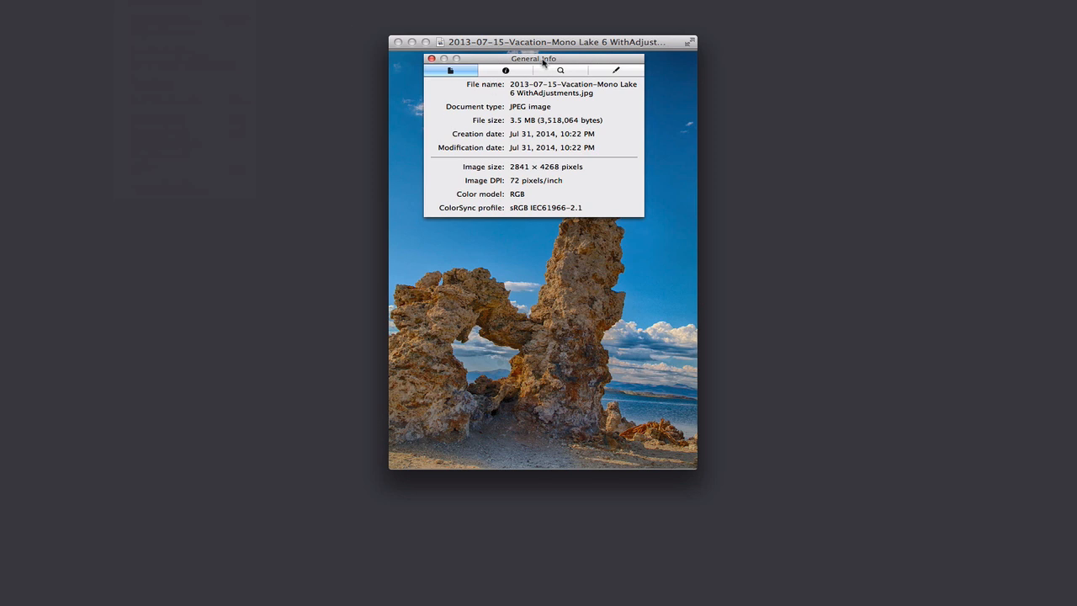
pyautogui.moveTo(543, 61); pyautogui.dragTo(553, 76)
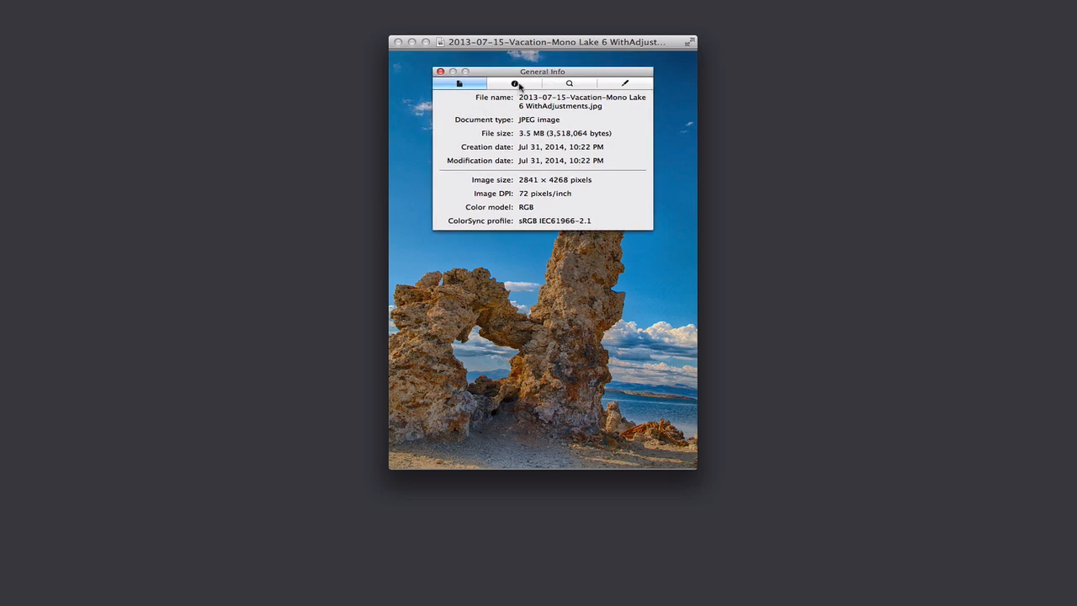
pyautogui.click(517, 85)
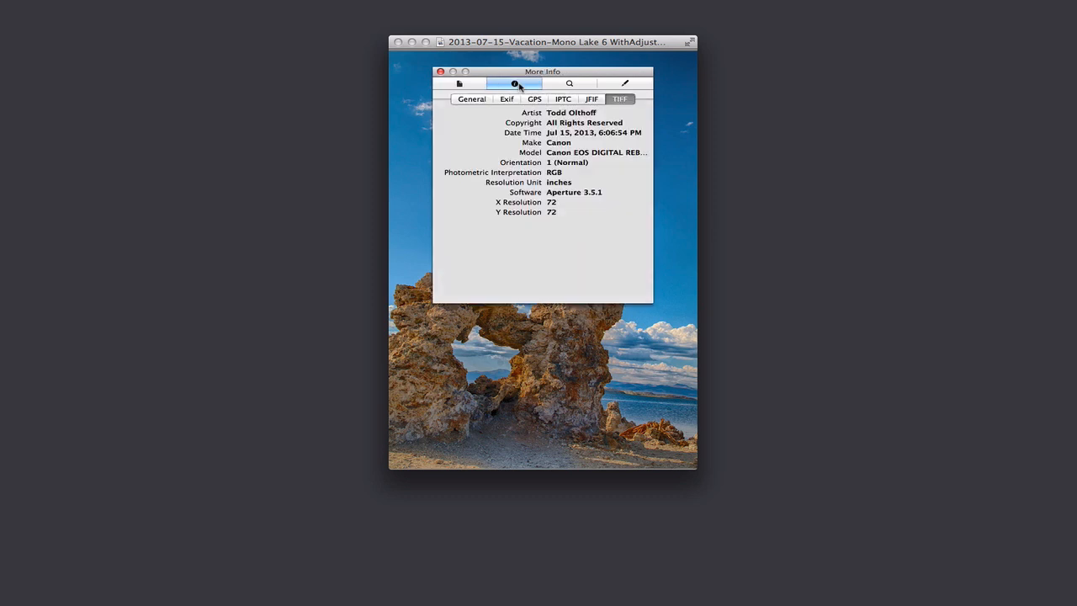
pyautogui.click(471, 100)
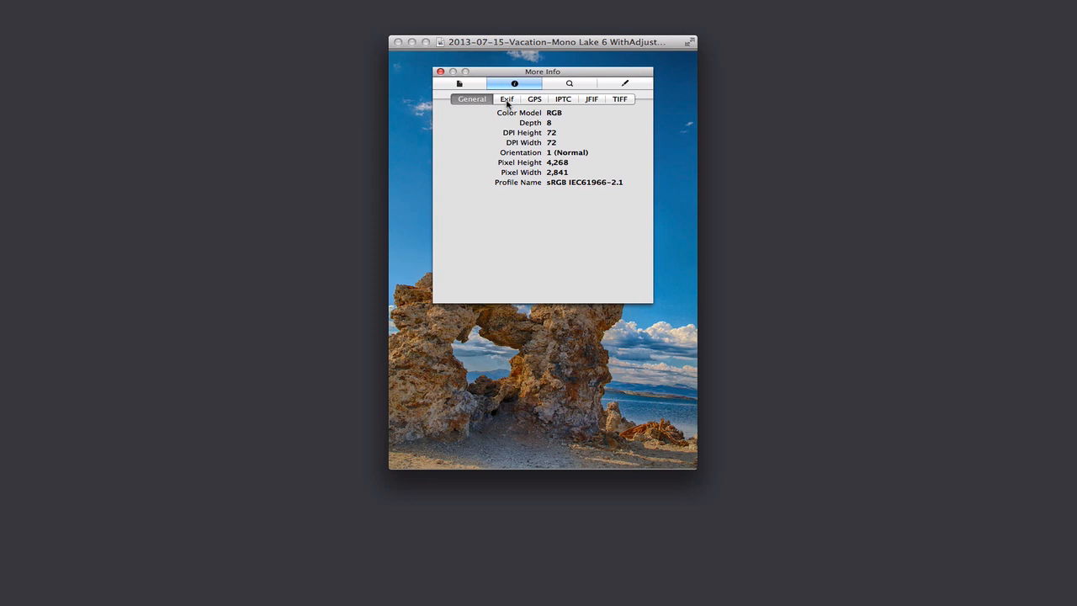
# Step: Examine the exported JPEG's Exif, GPS, IPTC, JFIF and TIFF metadata in the inspector
pyautogui.click(507, 100)
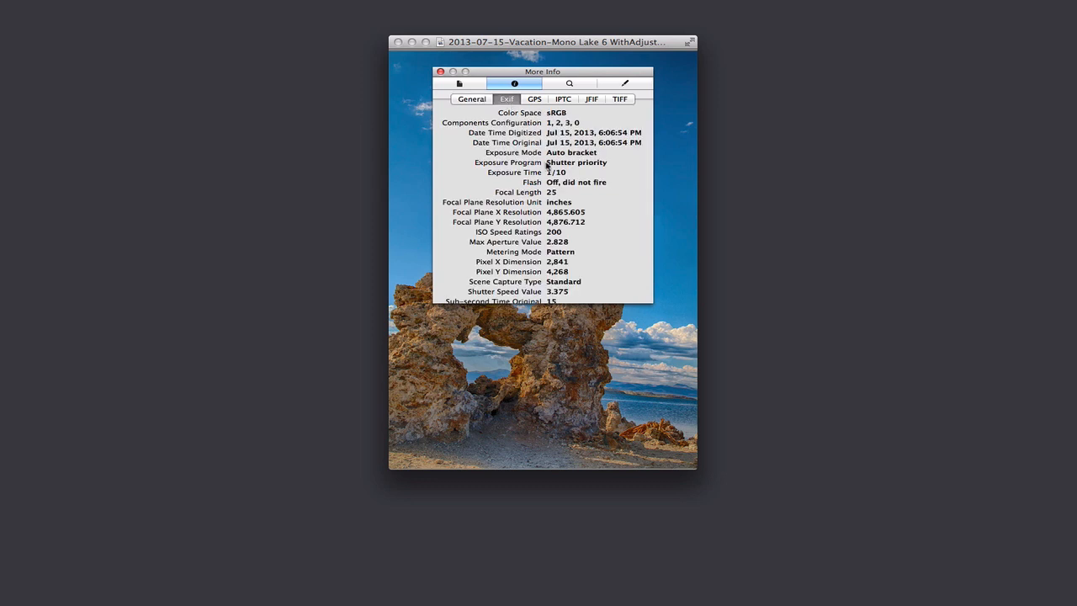
pyautogui.scroll(-3, 546, 166)
pyautogui.scroll(3, 546, 165)
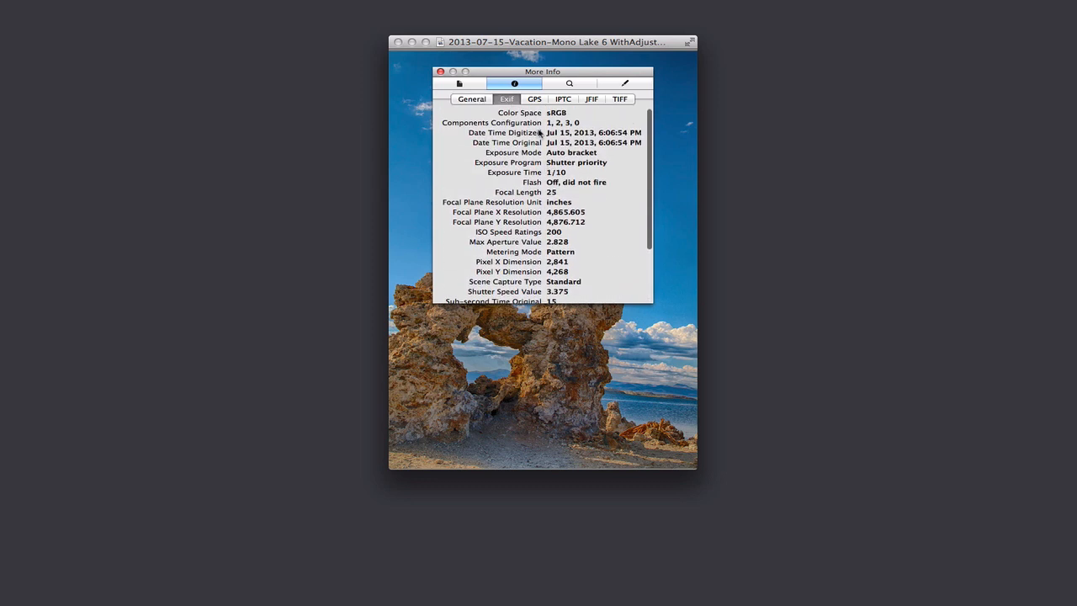
pyautogui.click(536, 99)
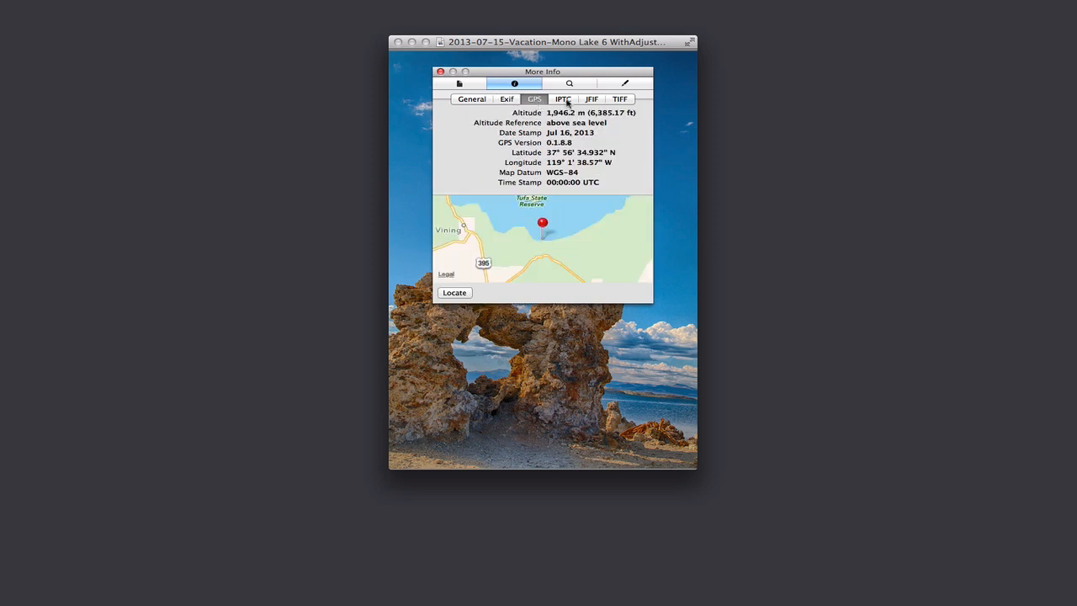
pyautogui.click(564, 99)
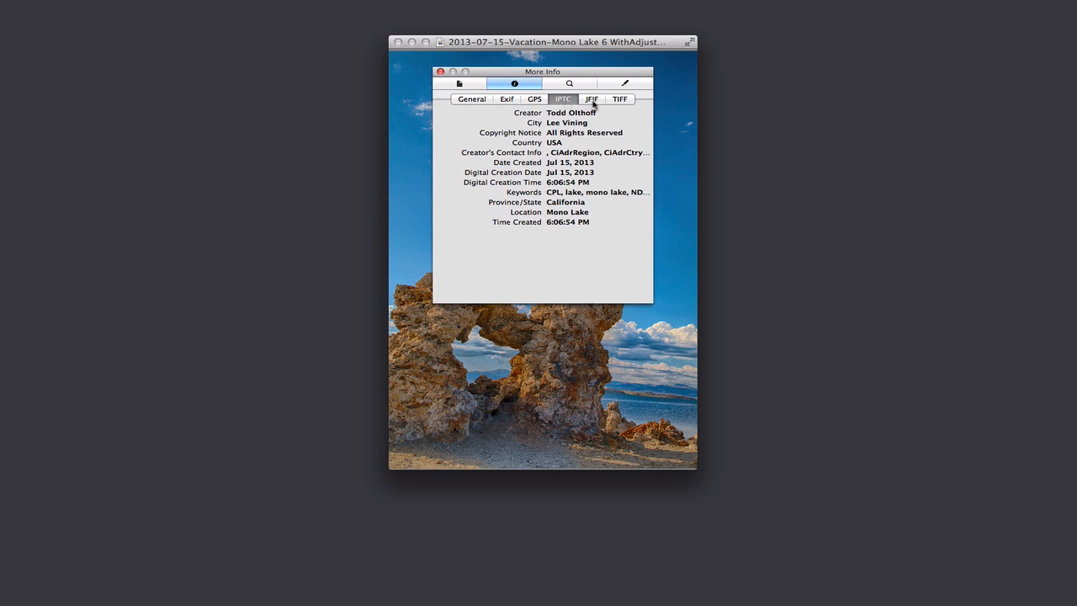
pyautogui.click(593, 103)
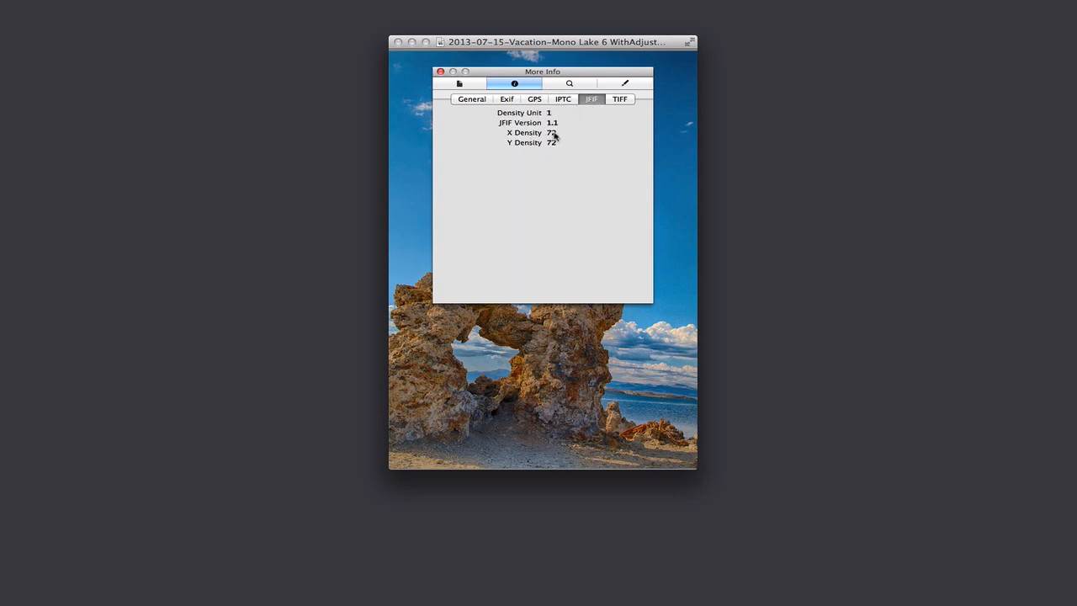
pyautogui.click(625, 102)
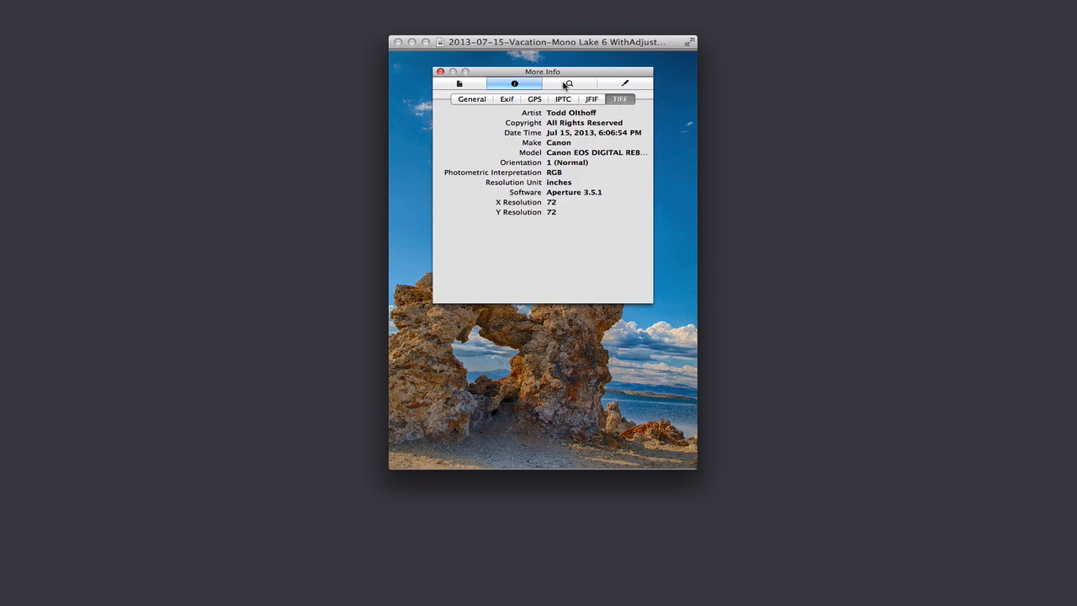
# Step: Review the exported JPEG's keywords, annotations and general file information, and close the inspector
pyautogui.click(565, 85)
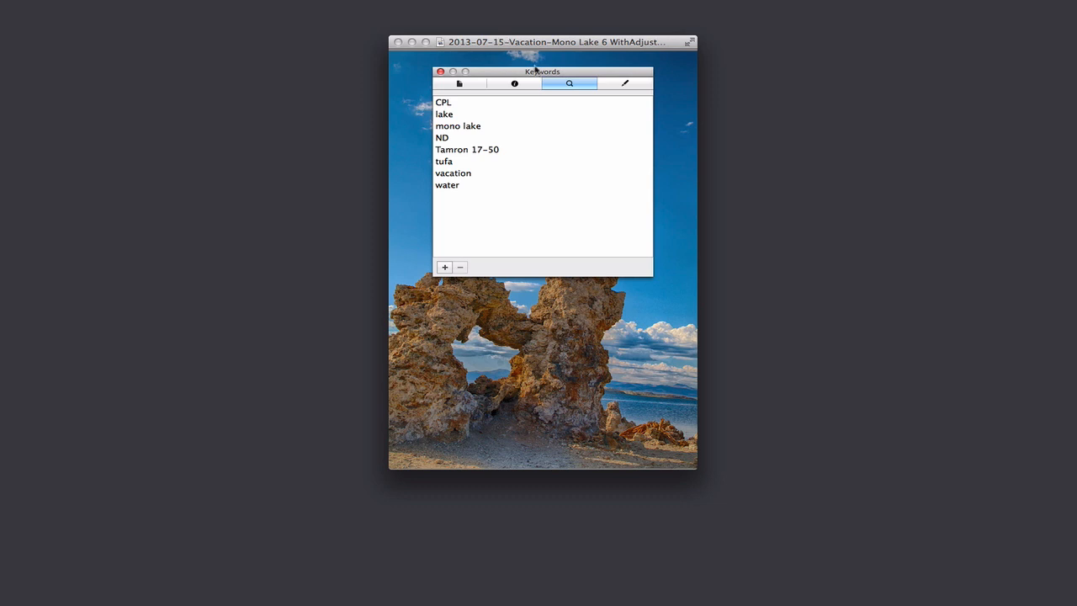
pyautogui.click(624, 85)
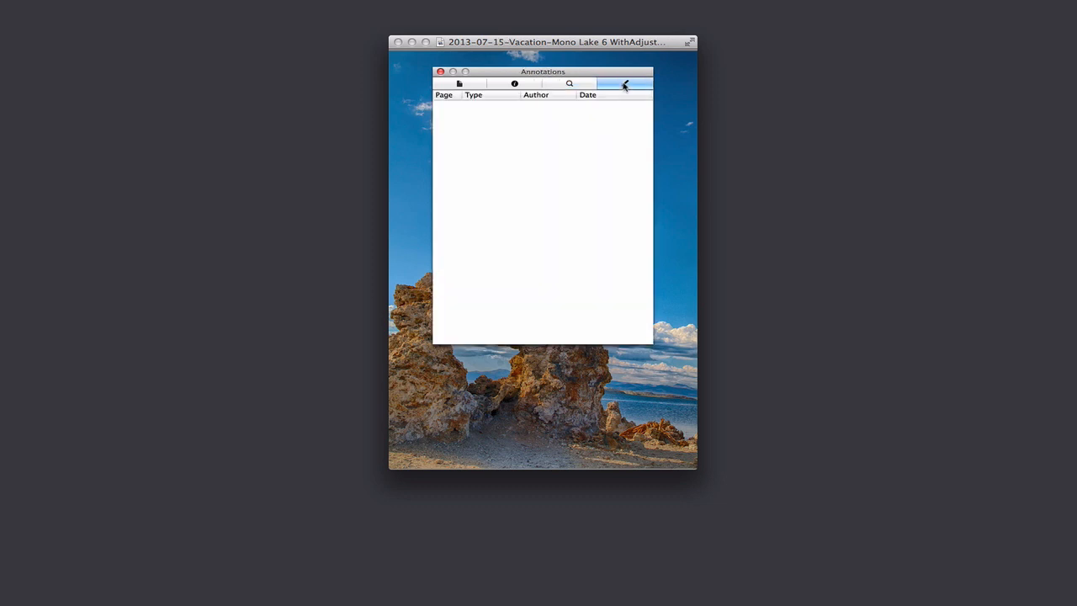
pyautogui.click(459, 85)
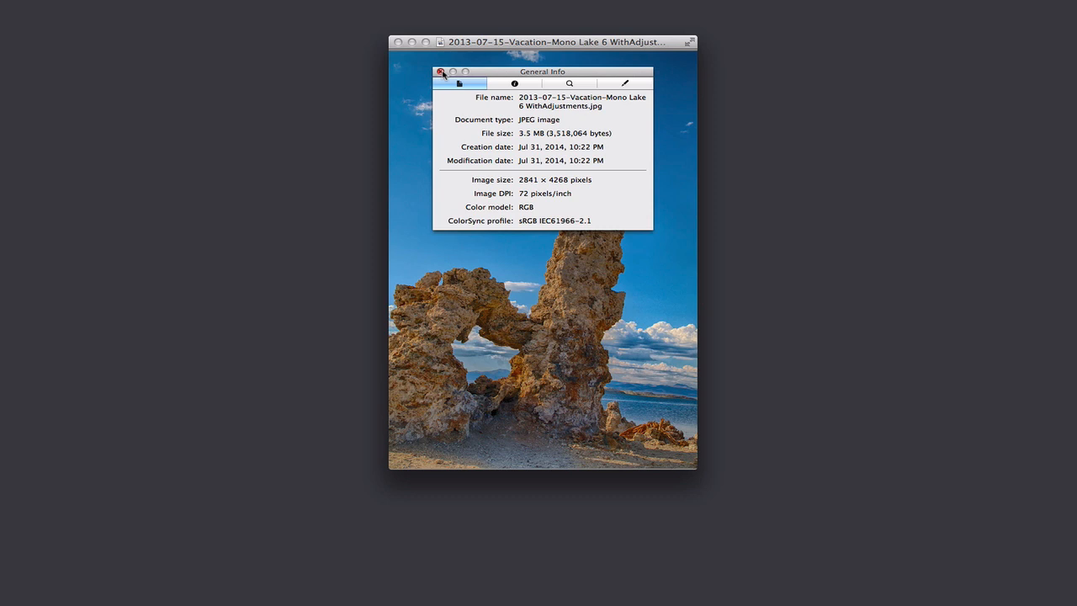
pyautogui.click(440, 72)
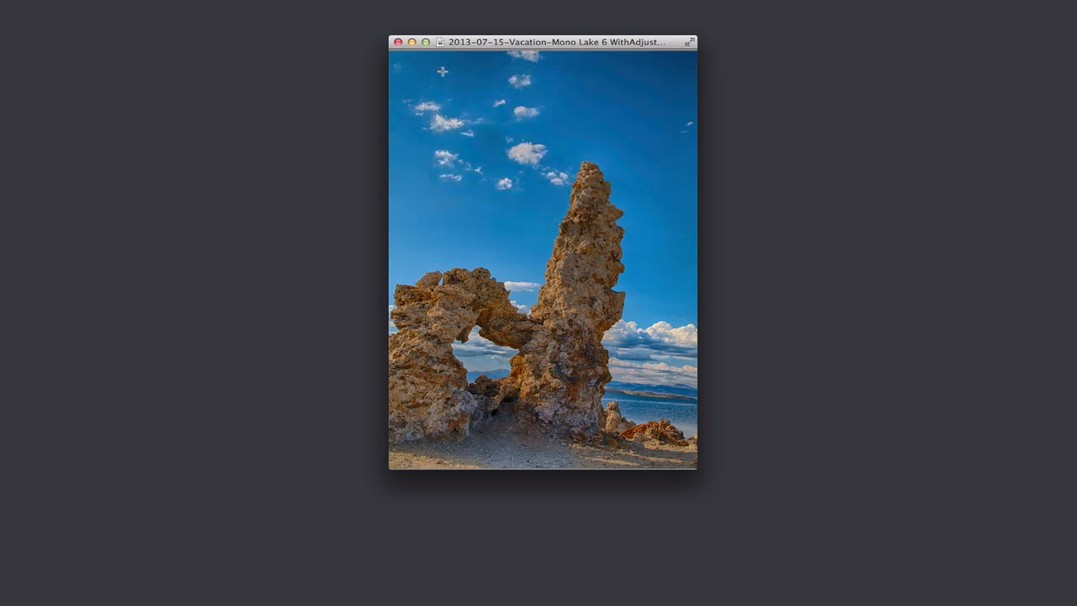